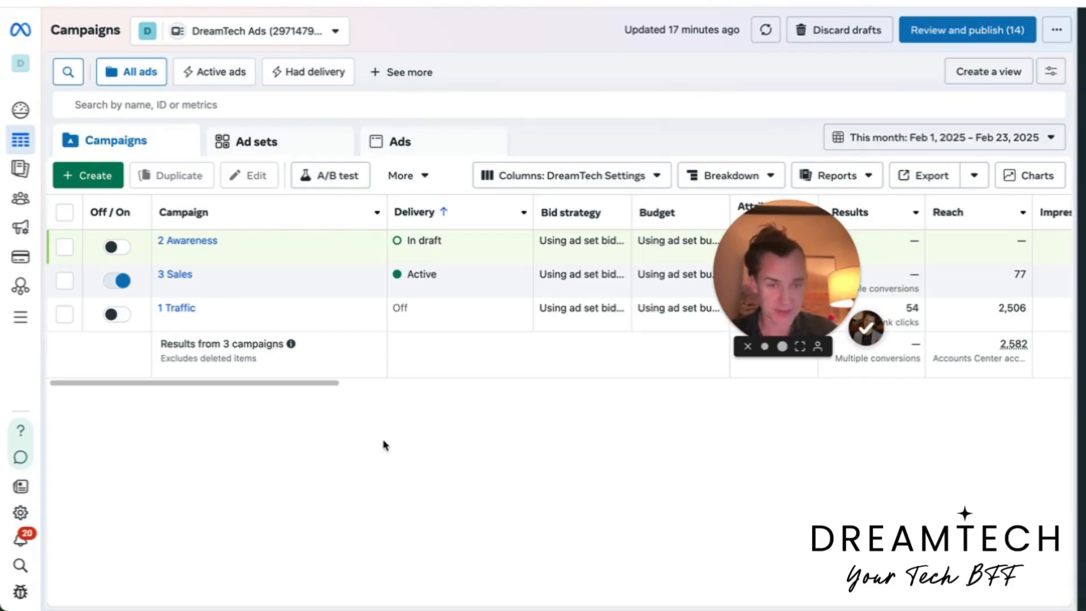
Step: Create a new campaign with the Leads objective, using the manual leads campaign setup
click(93, 176)
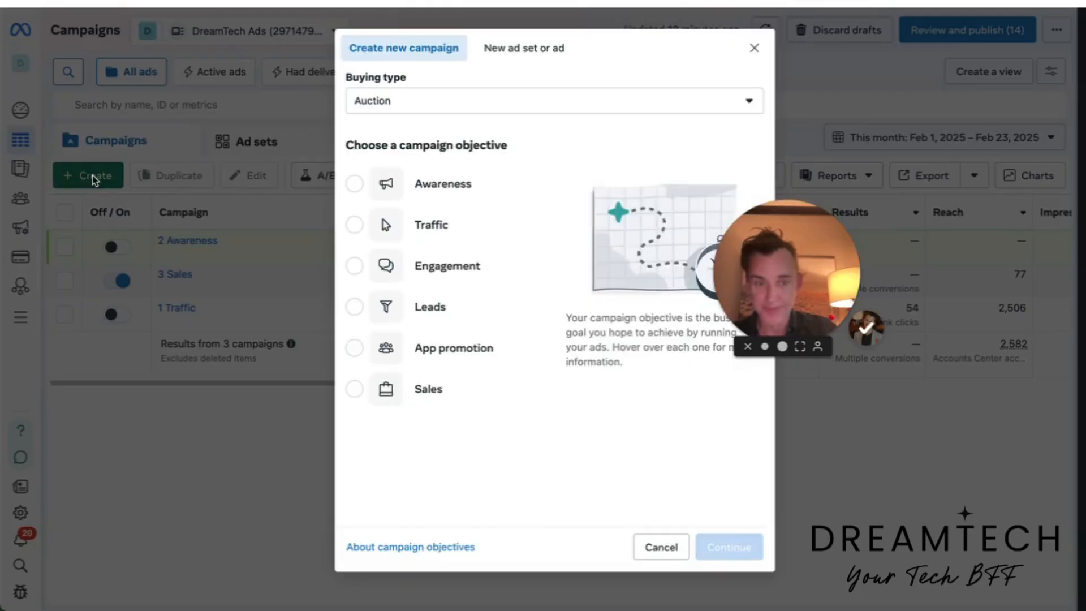
mouse_move(438, 310)
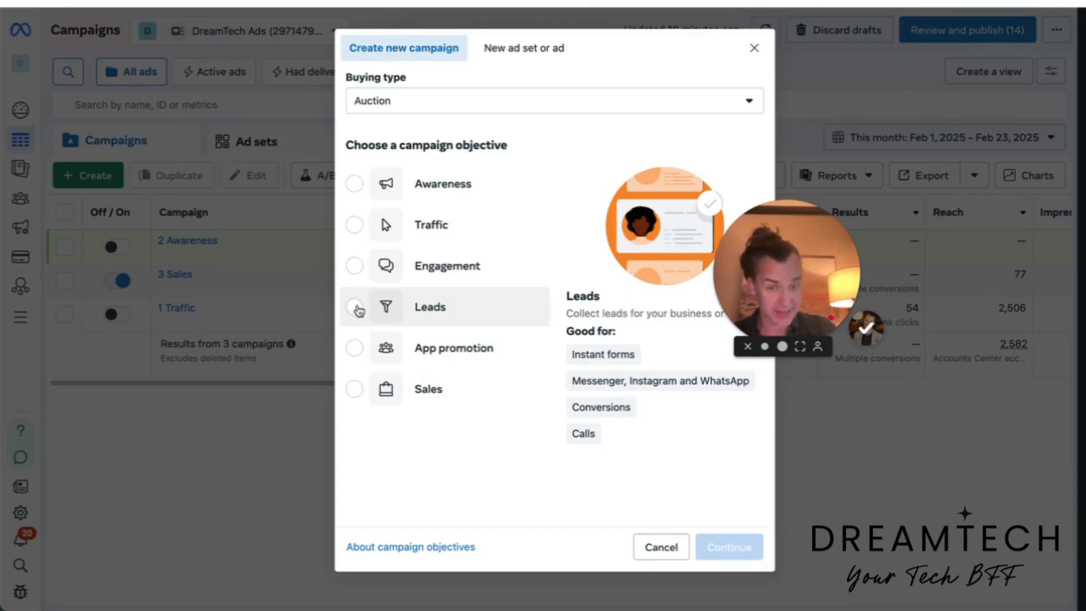
click(355, 308)
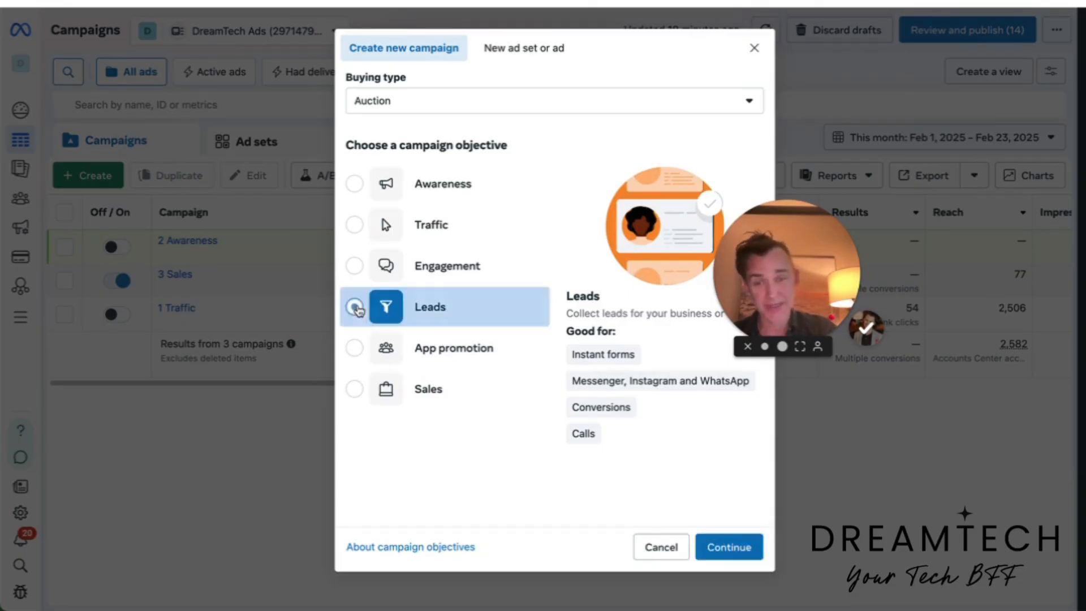
click(736, 551)
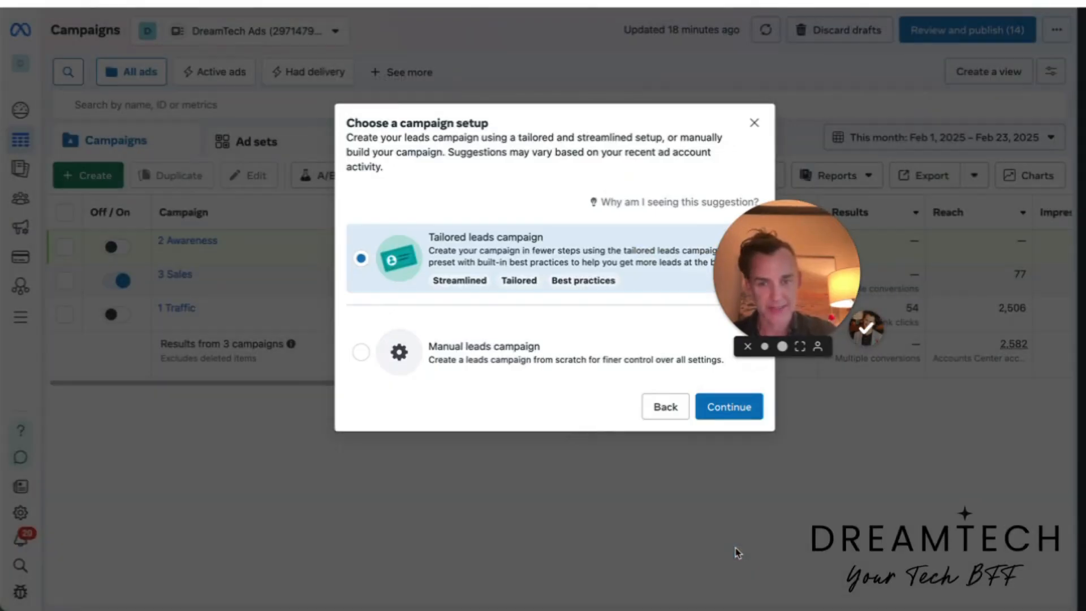
click(432, 353)
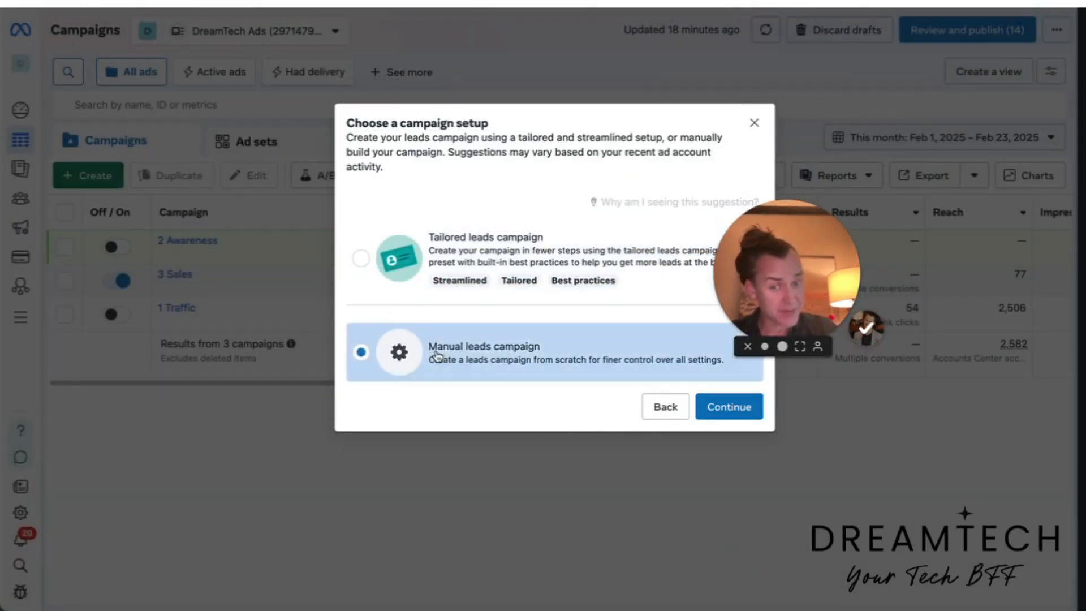
click(730, 407)
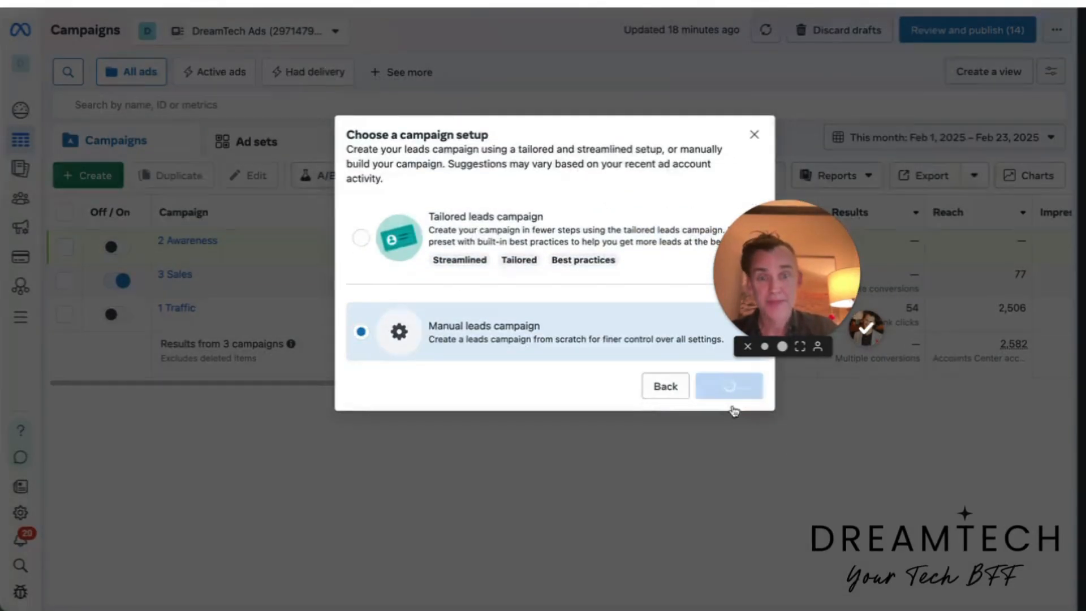
Step: Rename the campaign as "Leads for Webinar" and continue to its ad set
scroll(537, 237, down, 5)
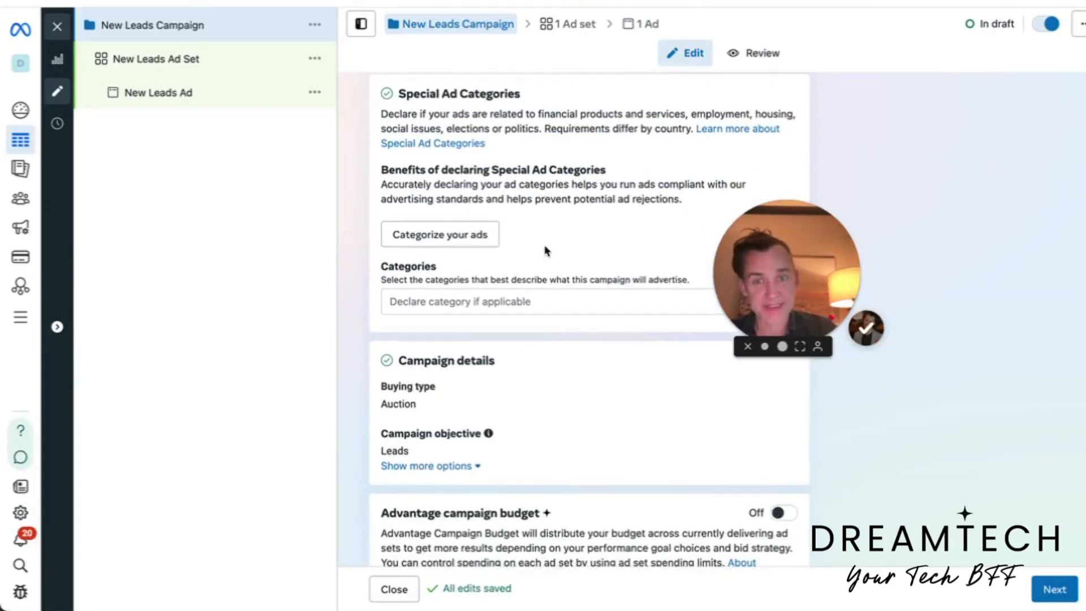
scroll(544, 250, up, 5)
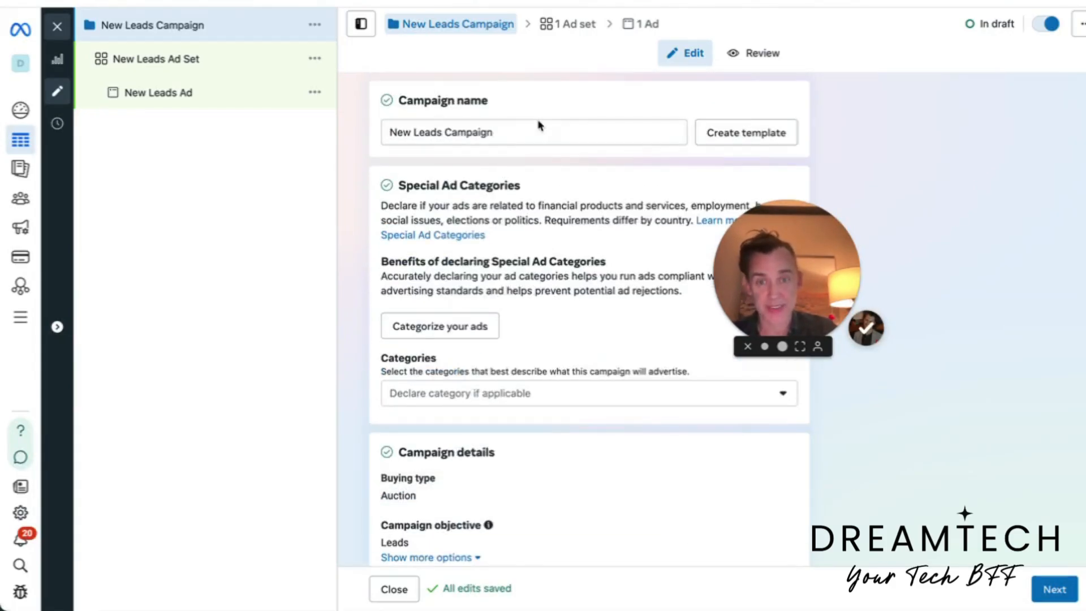
drag(538, 126, 349, 131)
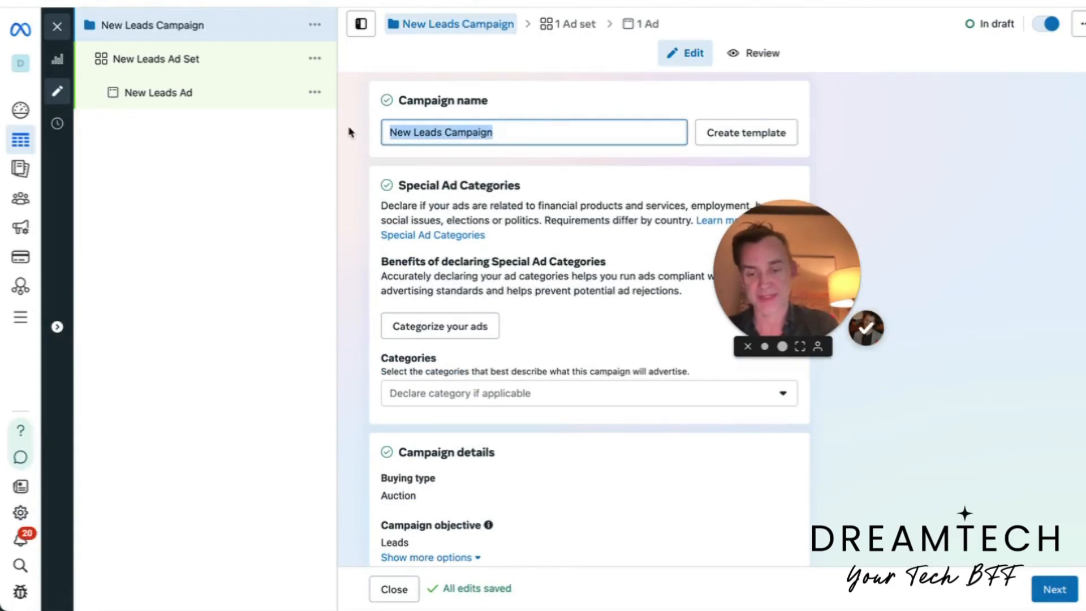
text(Leads )
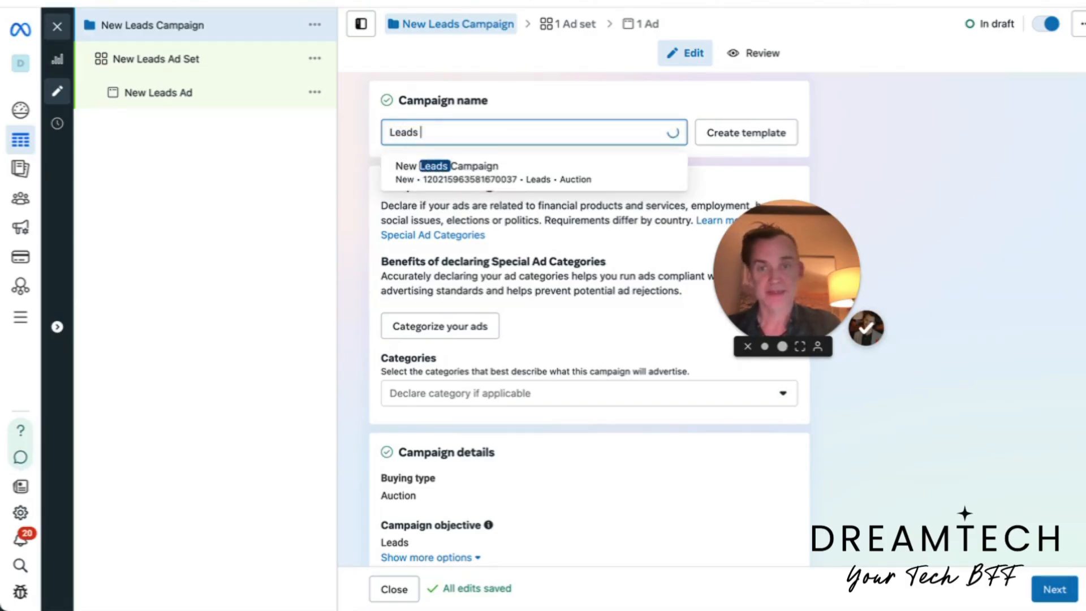
text(for)
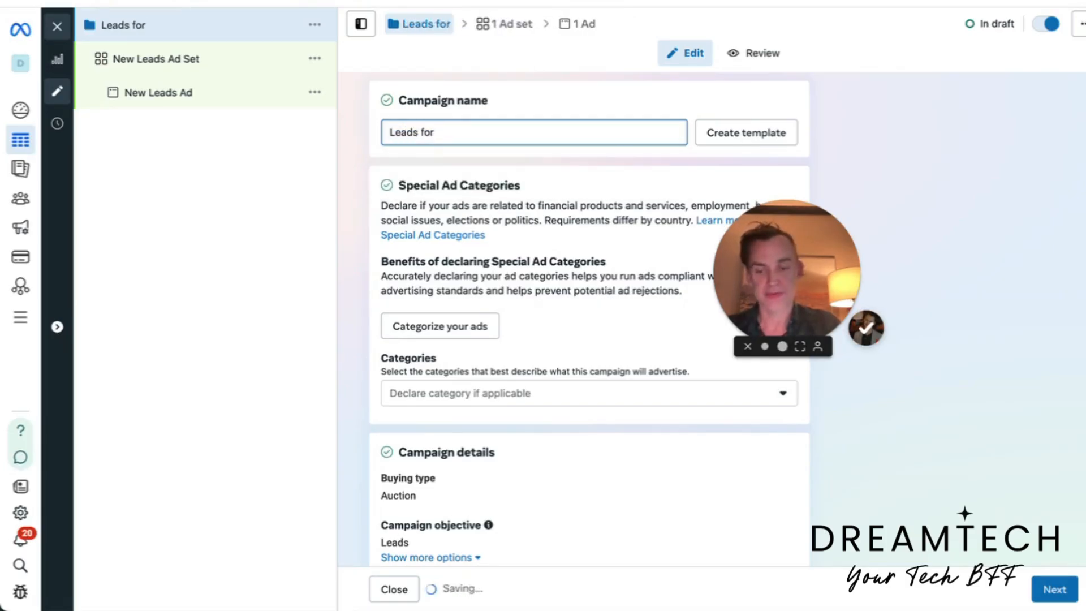
text( Webin ar)
key(BackSpace)
key(BackSpace)
key(BackSpace)
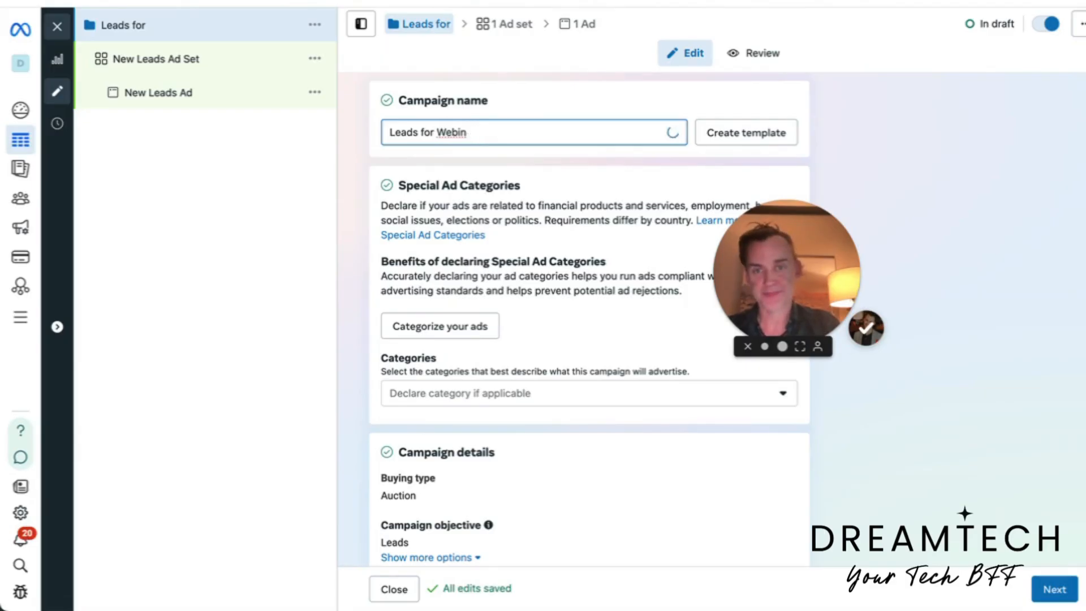
text(at)
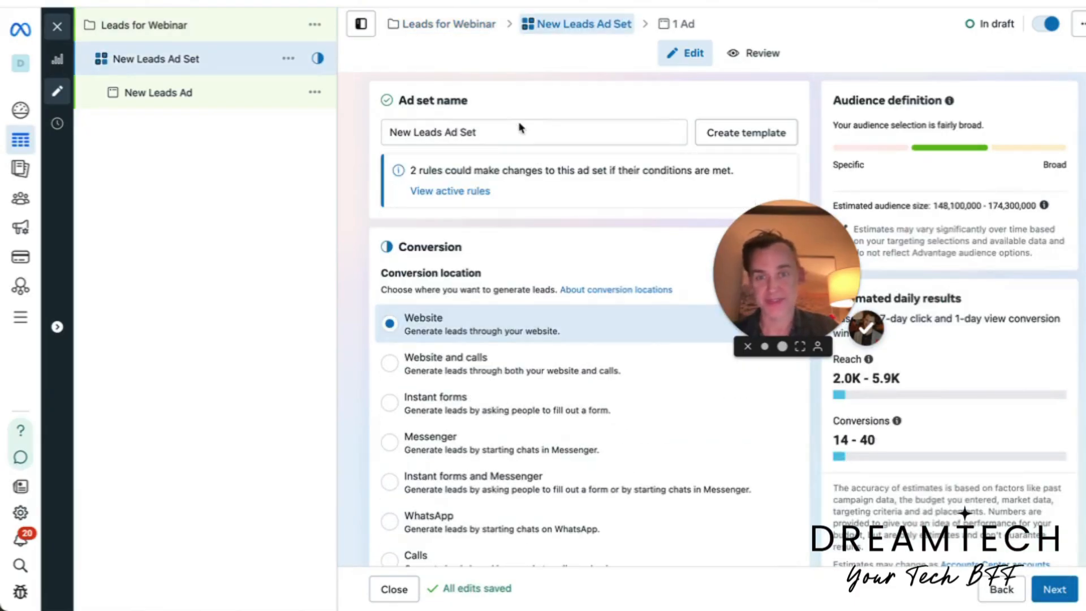
Step: Rename the ad set as "Ad Set: Webinar"
click(518, 130)
drag(444, 133, 339, 135)
key(BackSpace)
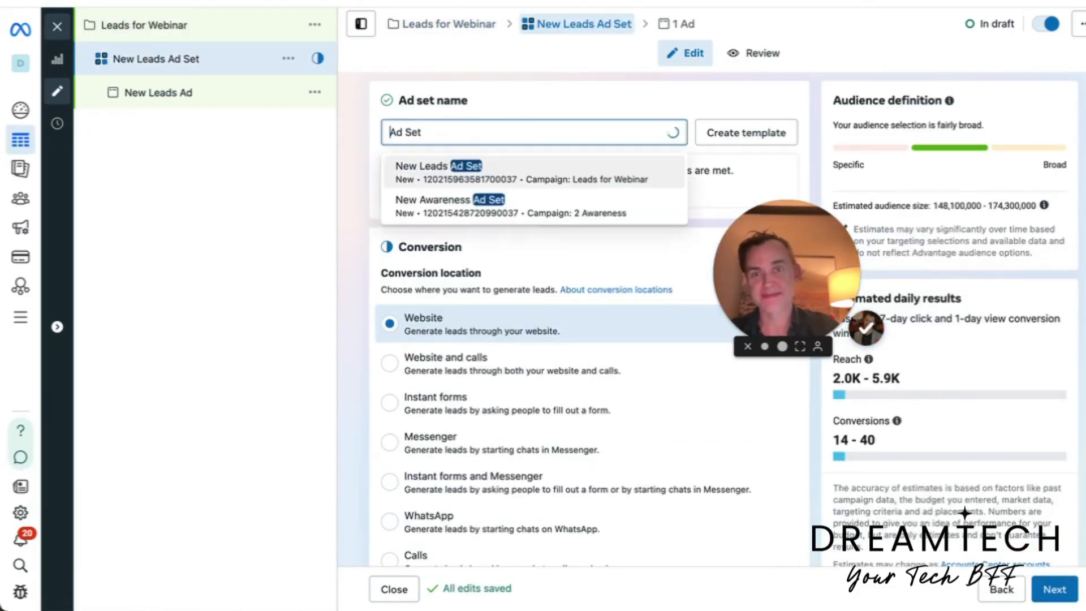
click(450, 133)
text(: Webu)
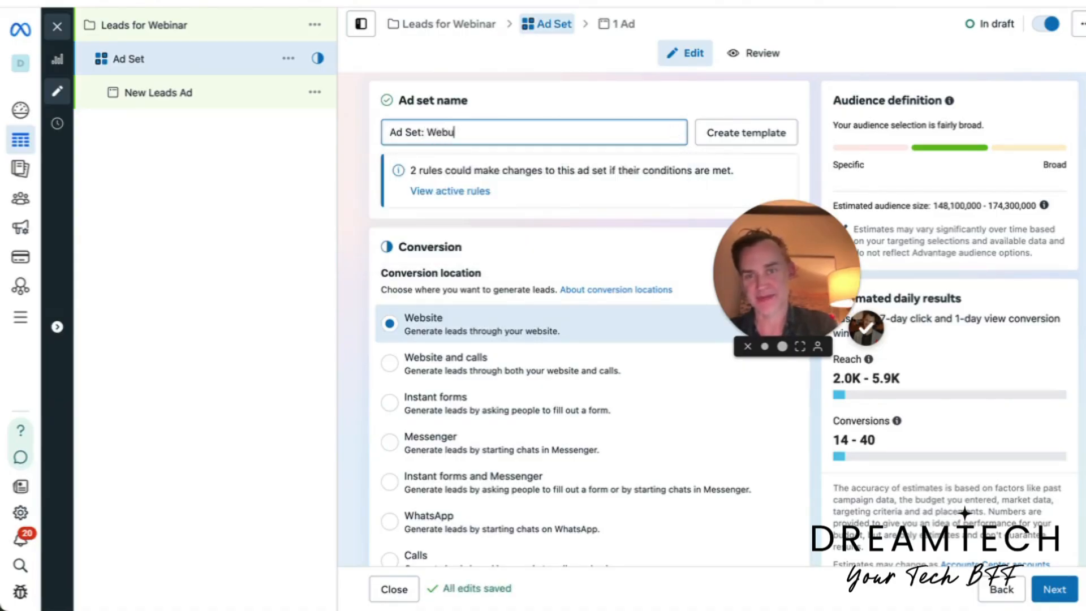
key(BackSpace)
text(inar)
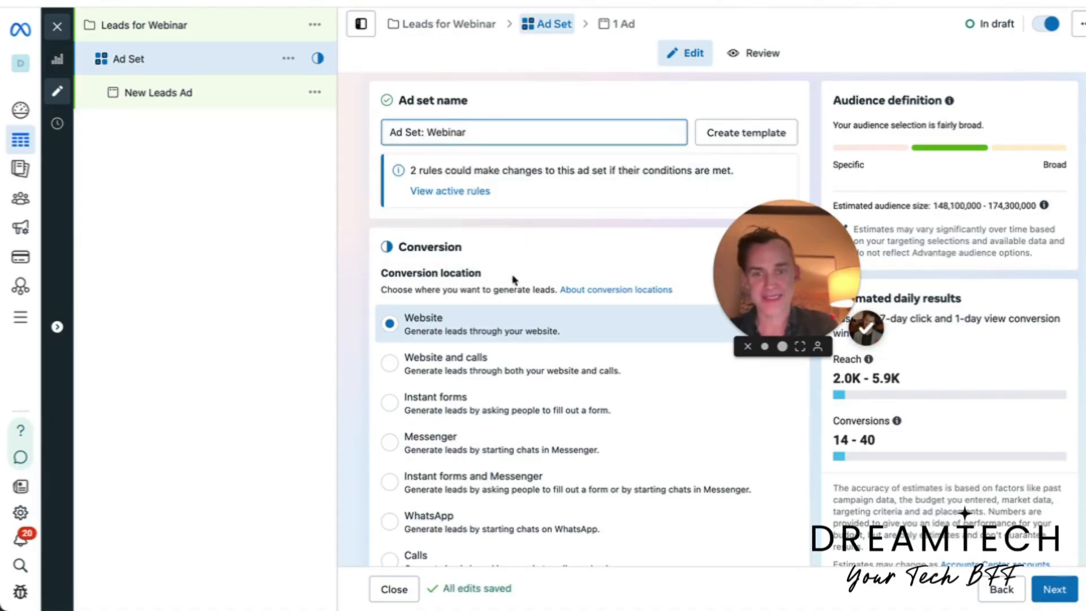
Step: Set the ad set's conversion location to Instant forms
scroll(513, 279, down, 2)
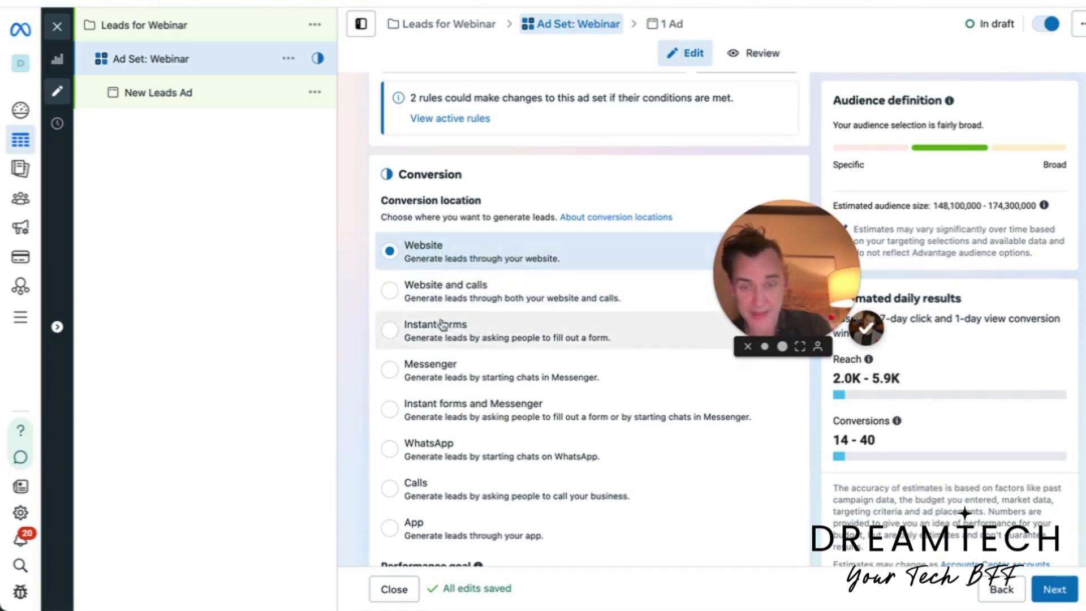
scroll(448, 334, down, 1)
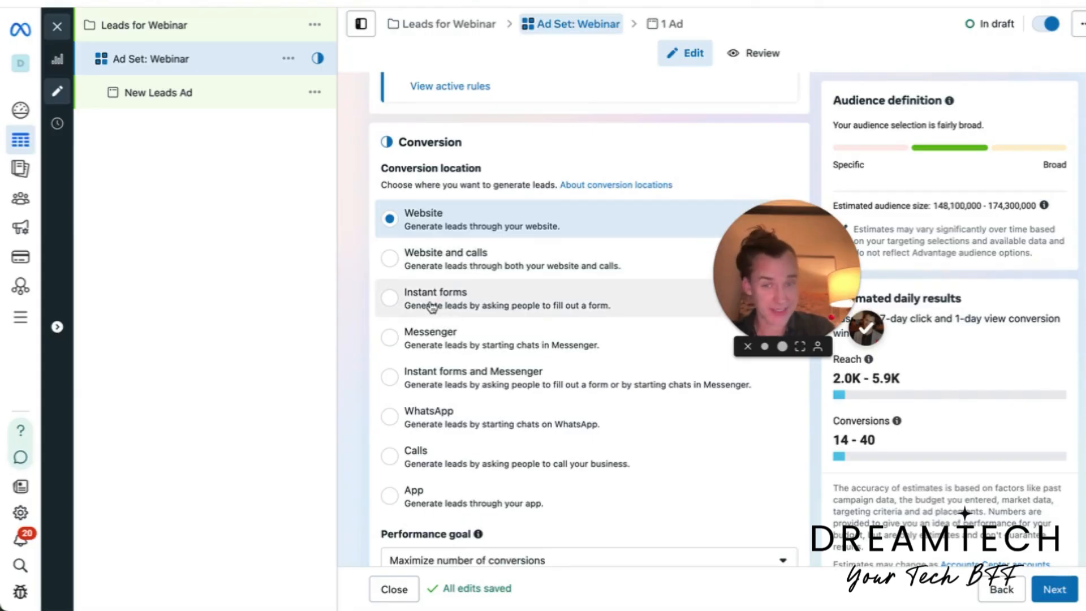
click(390, 298)
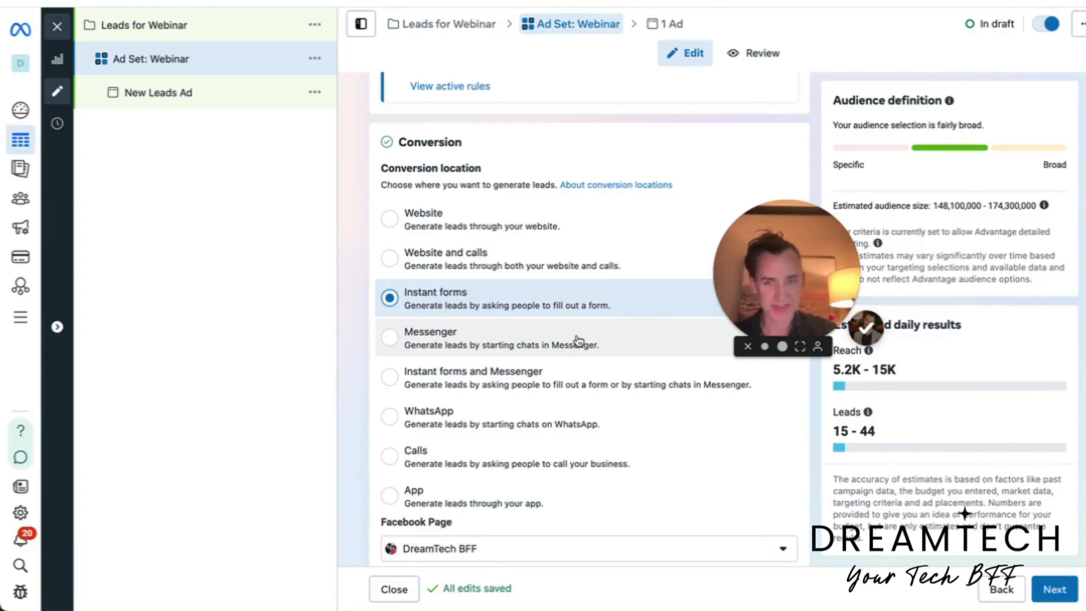
Step: Switch the ad set to manual placements and exclude the Audience Network platform
scroll(623, 375, down, 10)
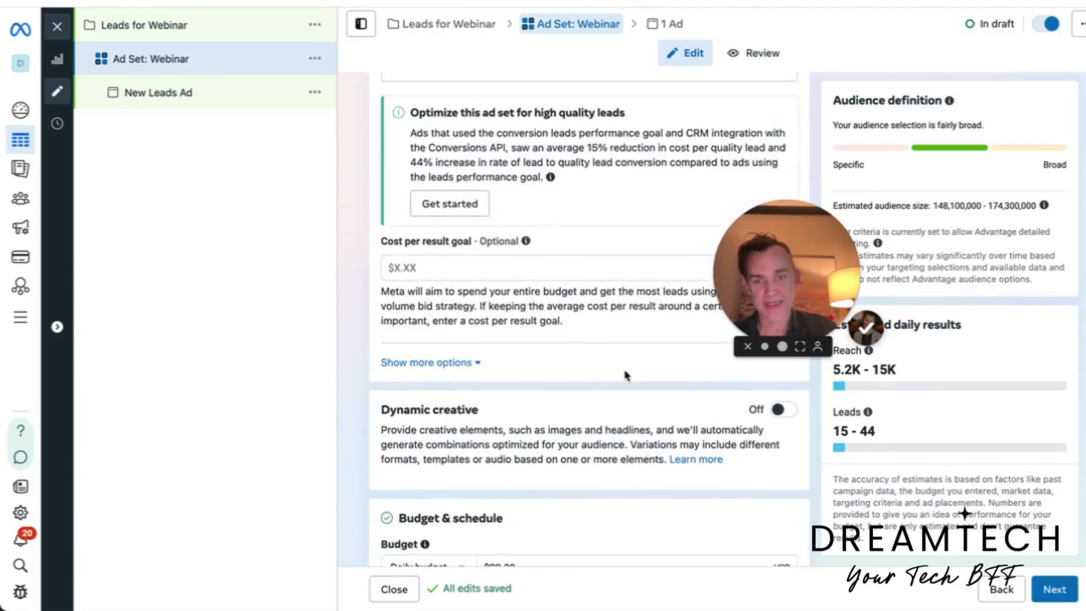
scroll(625, 375, down, 5)
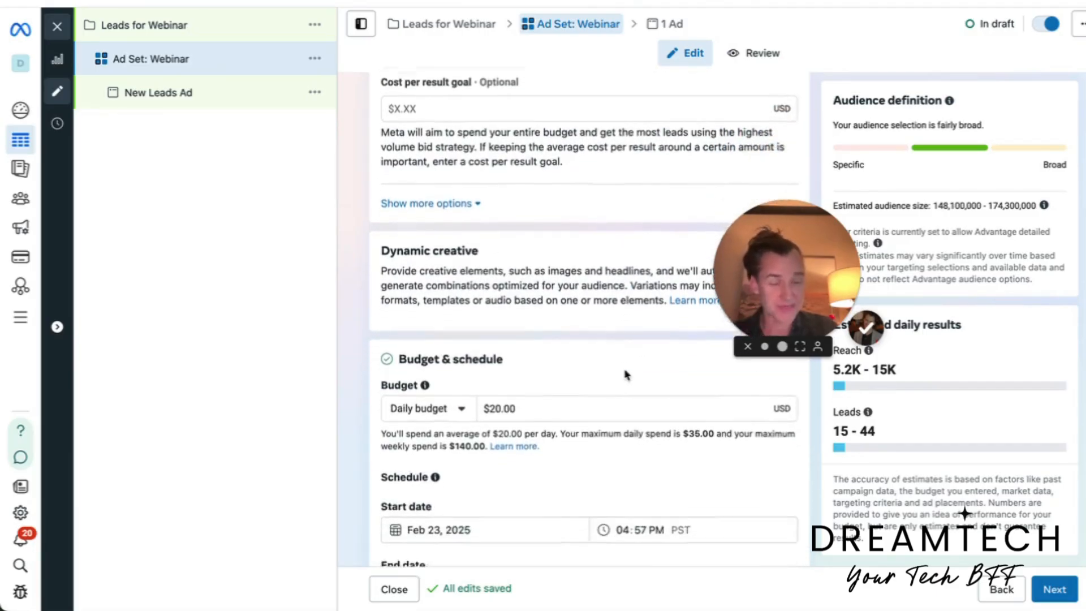
scroll(625, 374, down, 5)
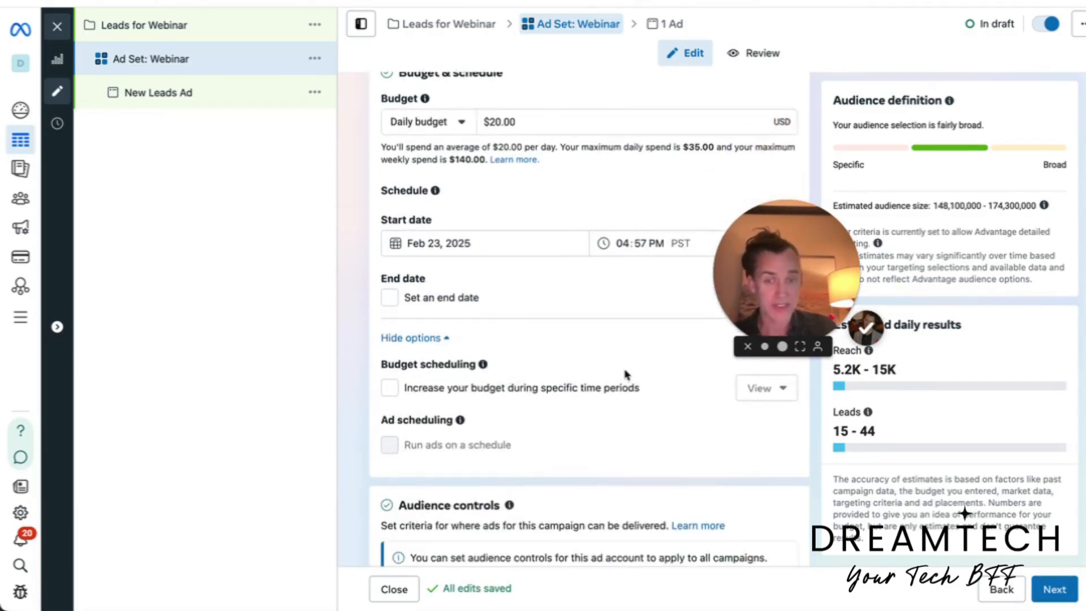
scroll(625, 374, down, 6)
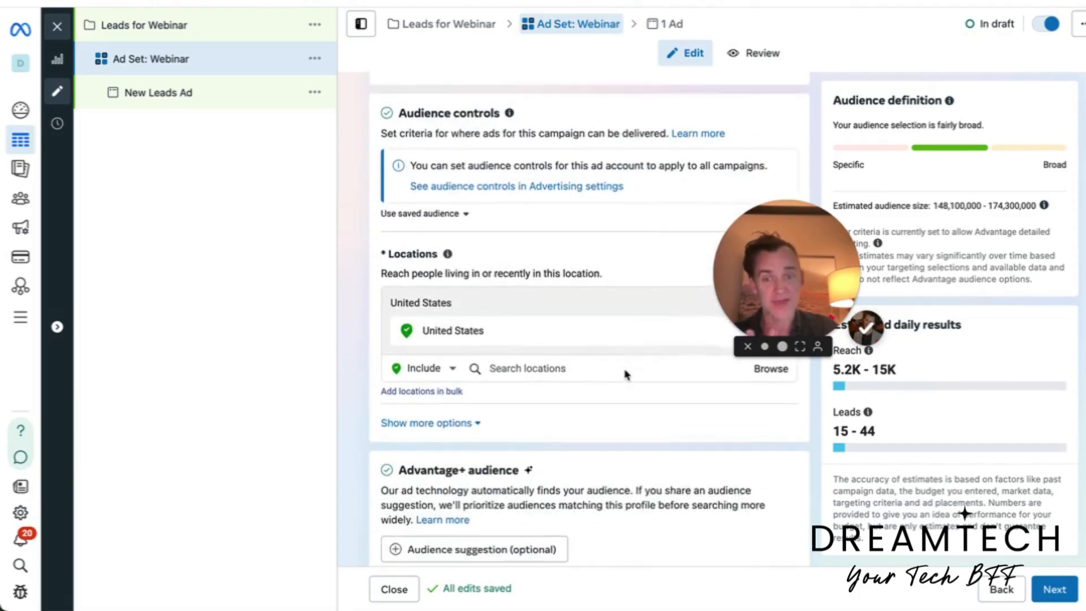
scroll(625, 375, down, 5)
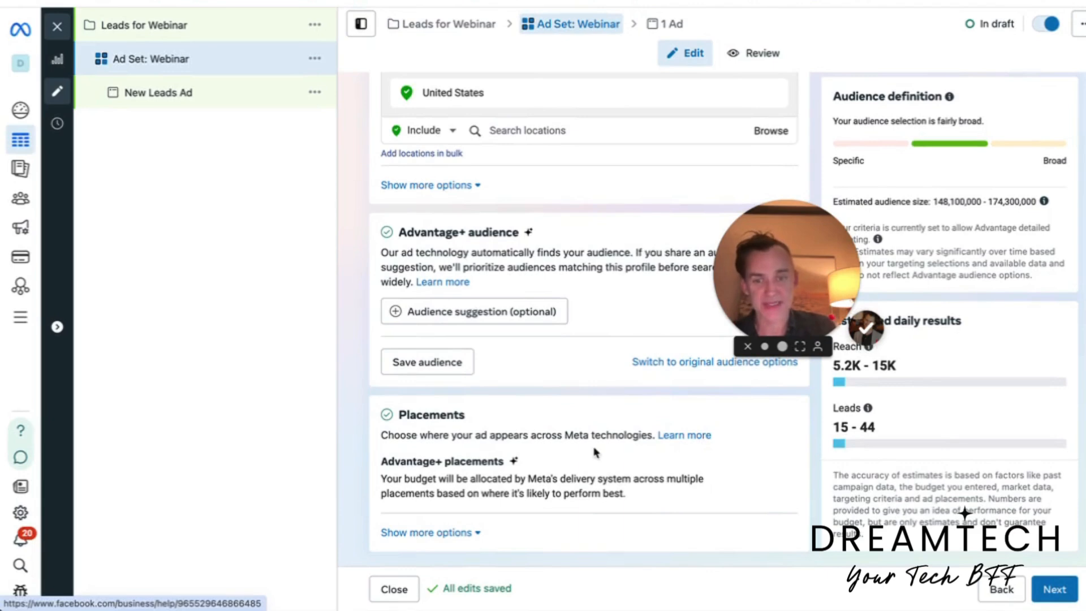
click(773, 464)
scroll(555, 426, down, 1)
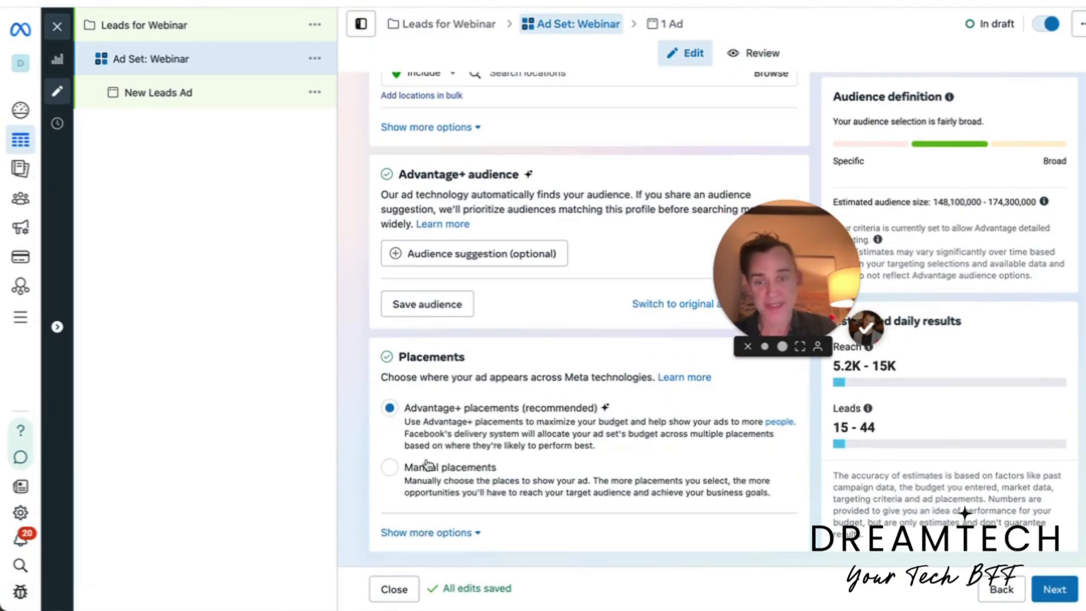
click(427, 465)
scroll(422, 458, down, 4)
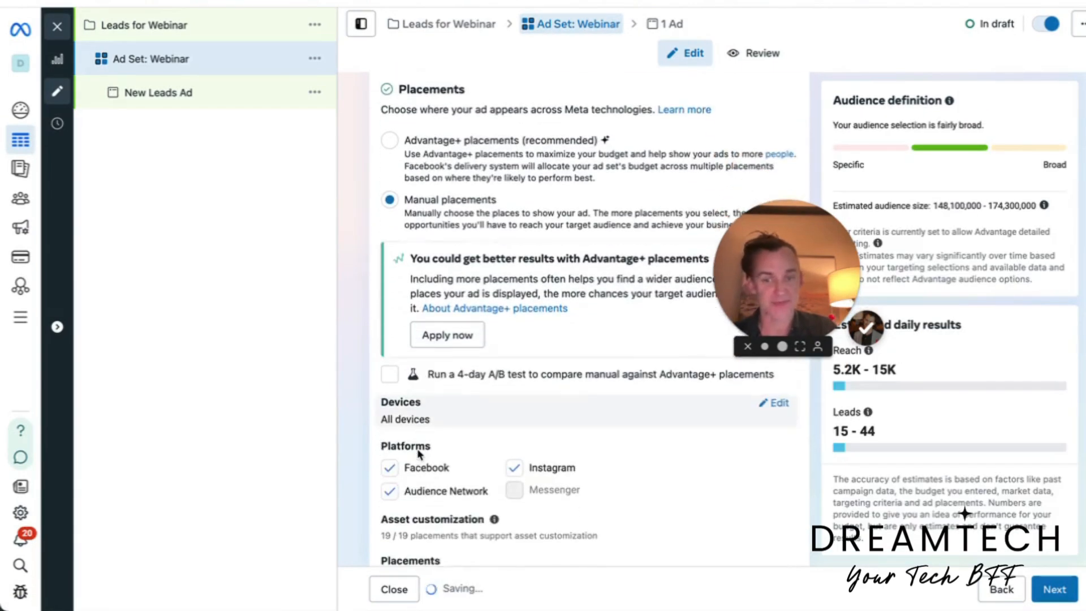
click(390, 491)
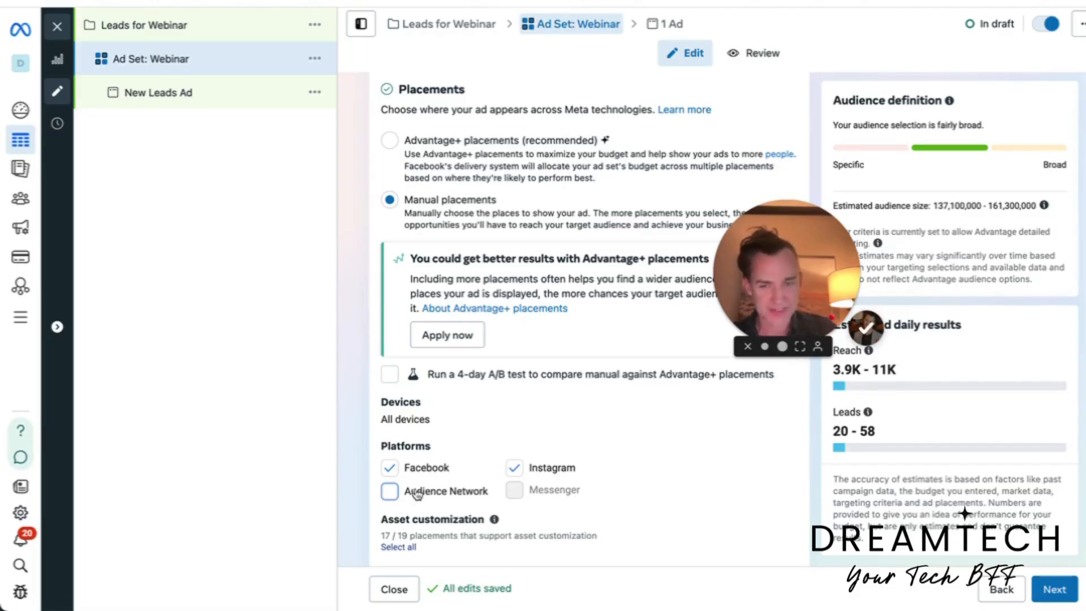
scroll(608, 430, down, 1)
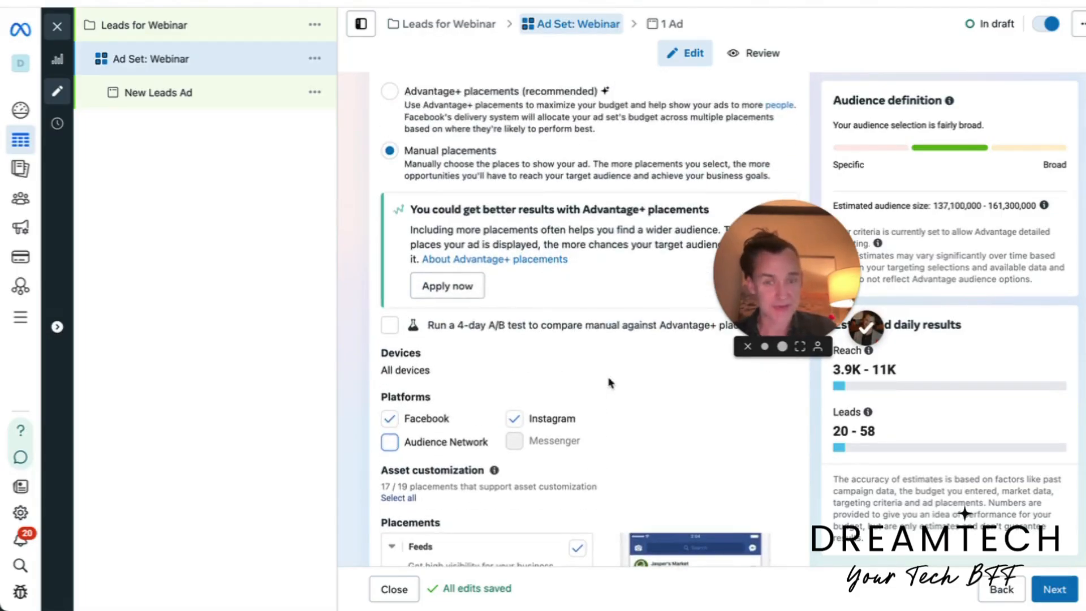
scroll(583, 404, up, 2)
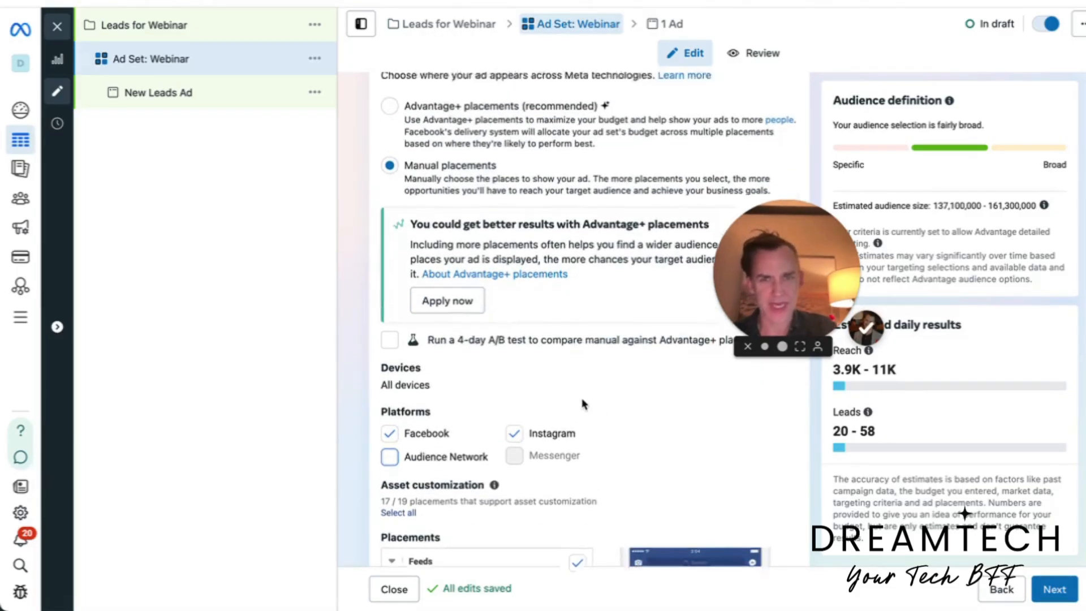
scroll(600, 348, down, 2)
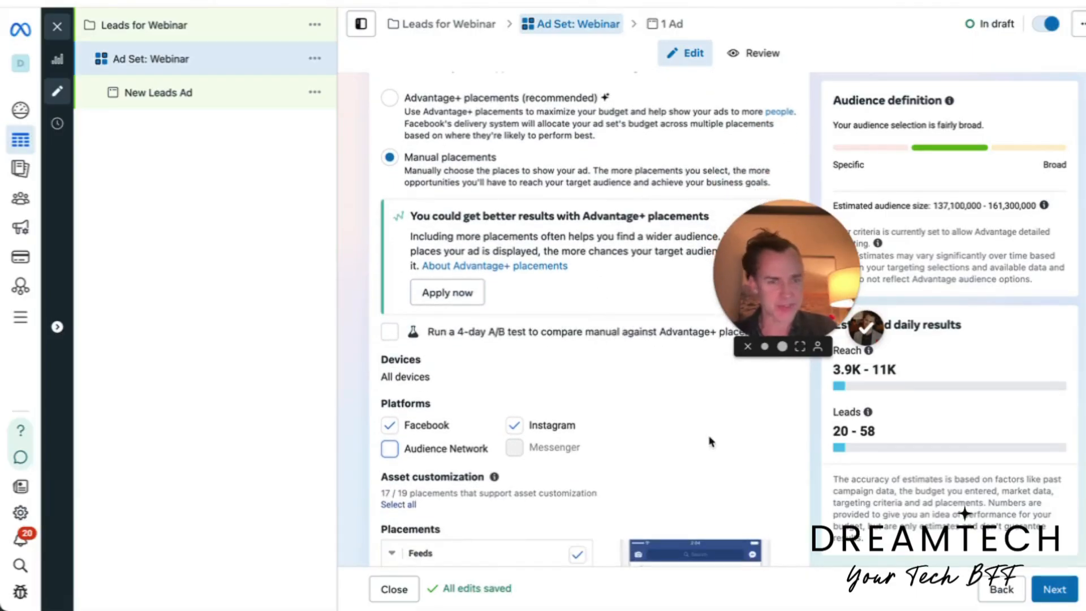
Step: Continue to the ad level and rename the ad as "Ad: Webinar"
click(1055, 589)
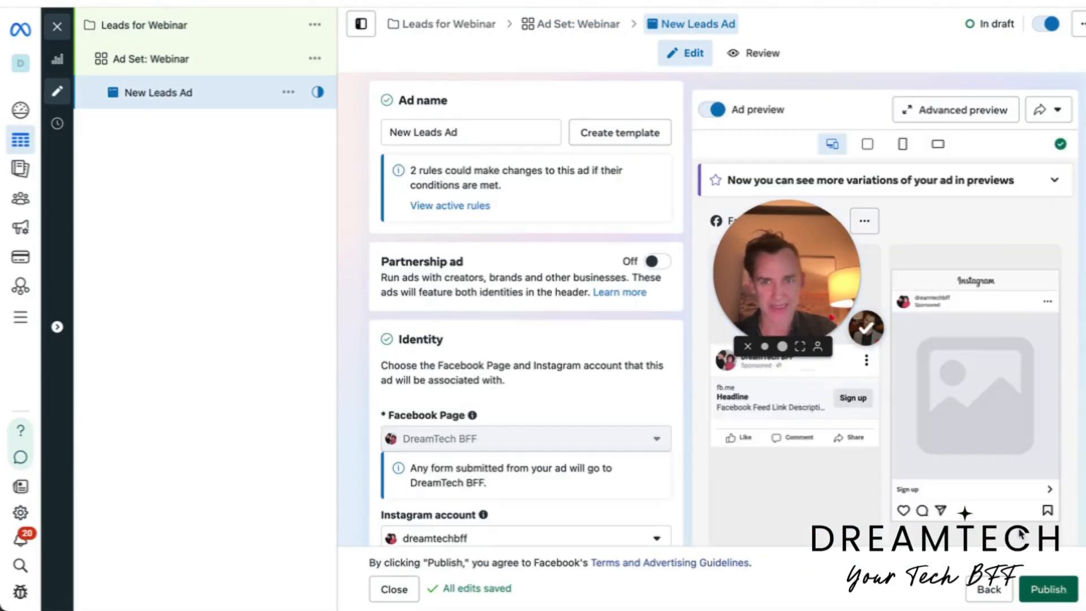
triple_click(430, 132)
text(A)
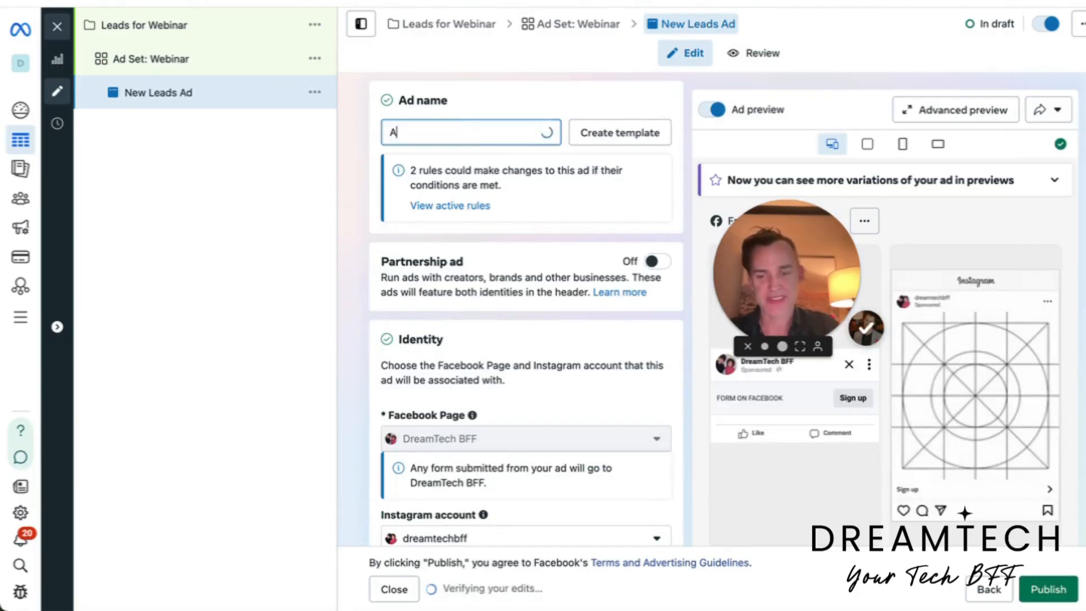
text(d: Webinar)
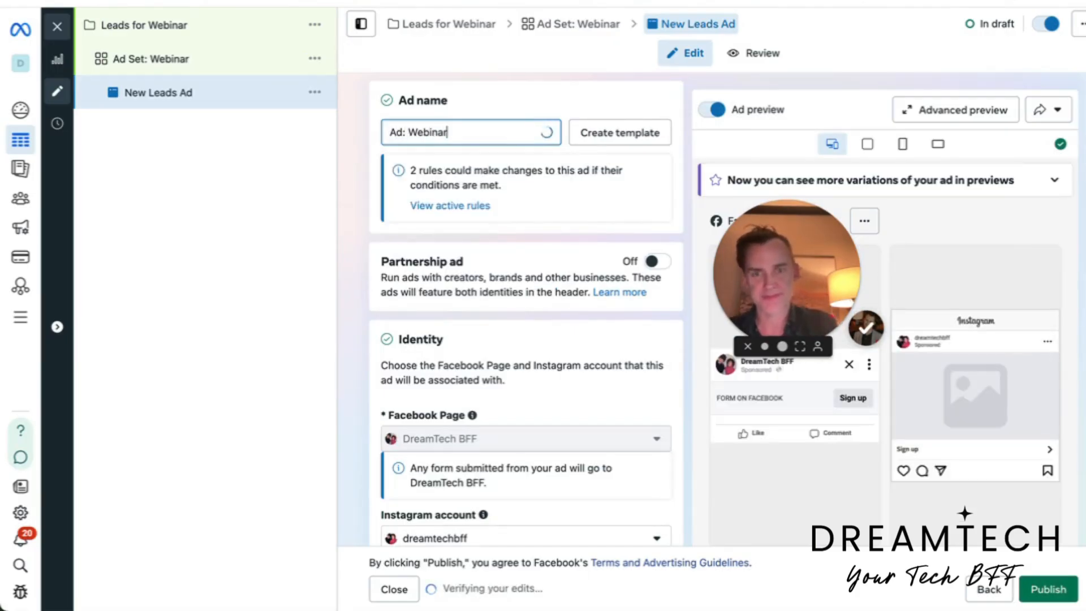
Step: Create a new instant form as the ad's destination and name it "Webinar Form"
scroll(572, 289, down, 7)
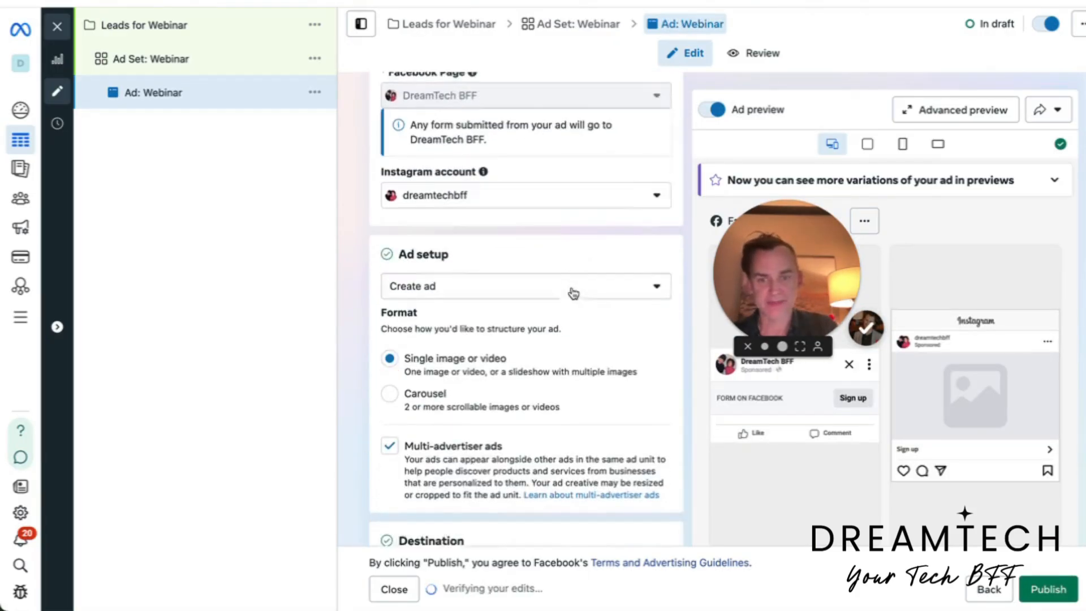
scroll(572, 293, down, 3)
scroll(574, 292, up, 2)
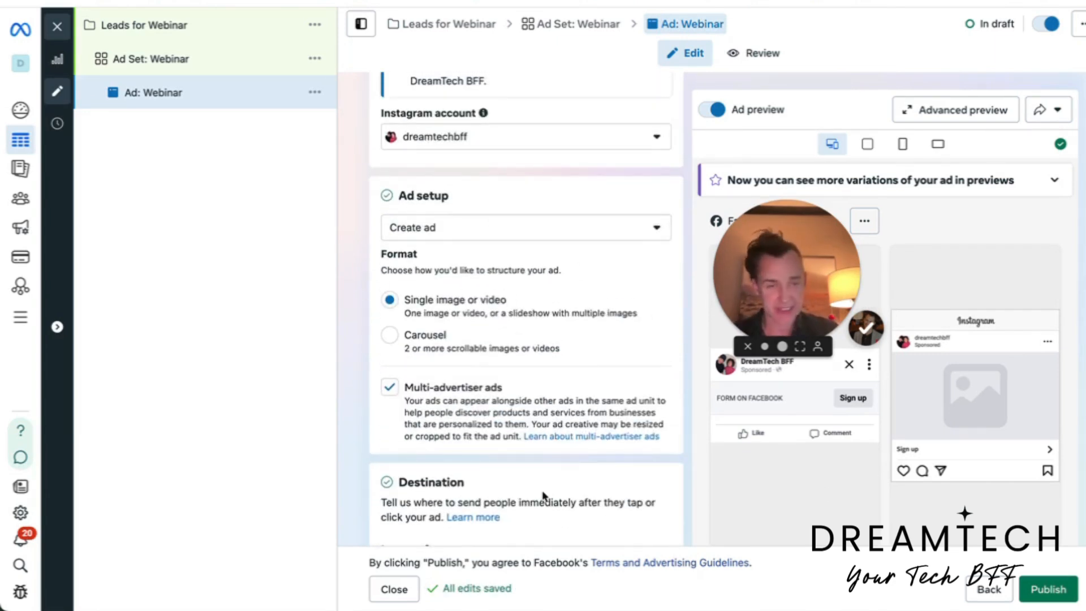
scroll(543, 494, down, 3)
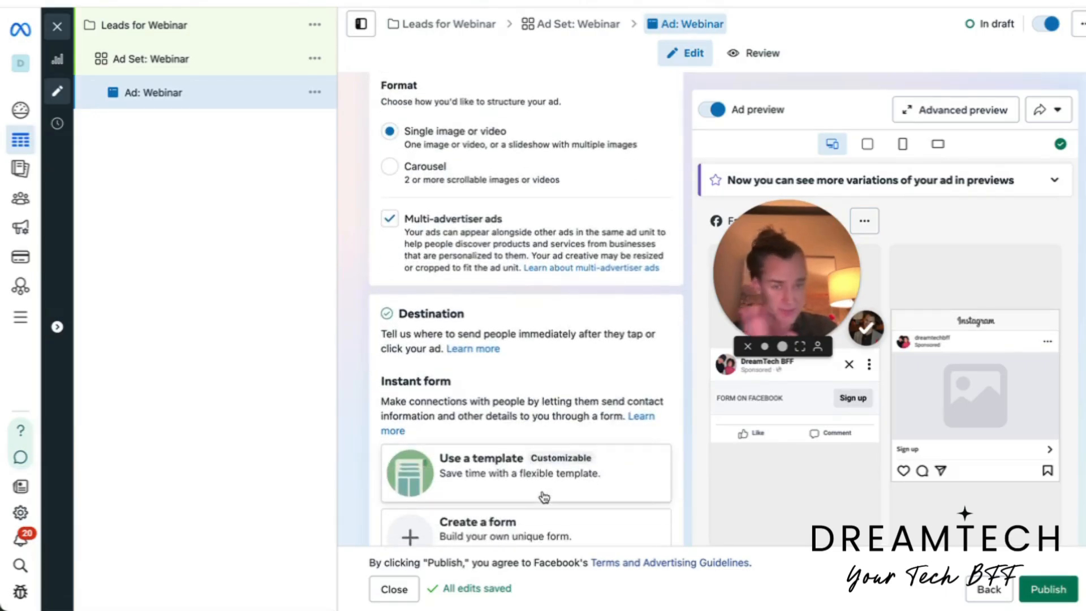
scroll(540, 493, down, 2)
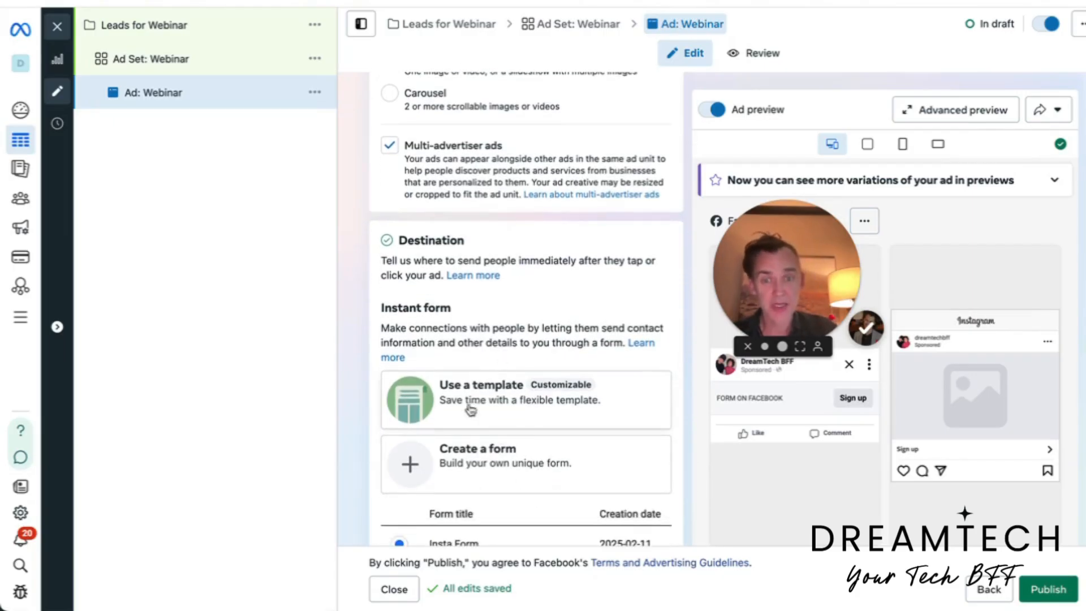
scroll(468, 407, down, 1)
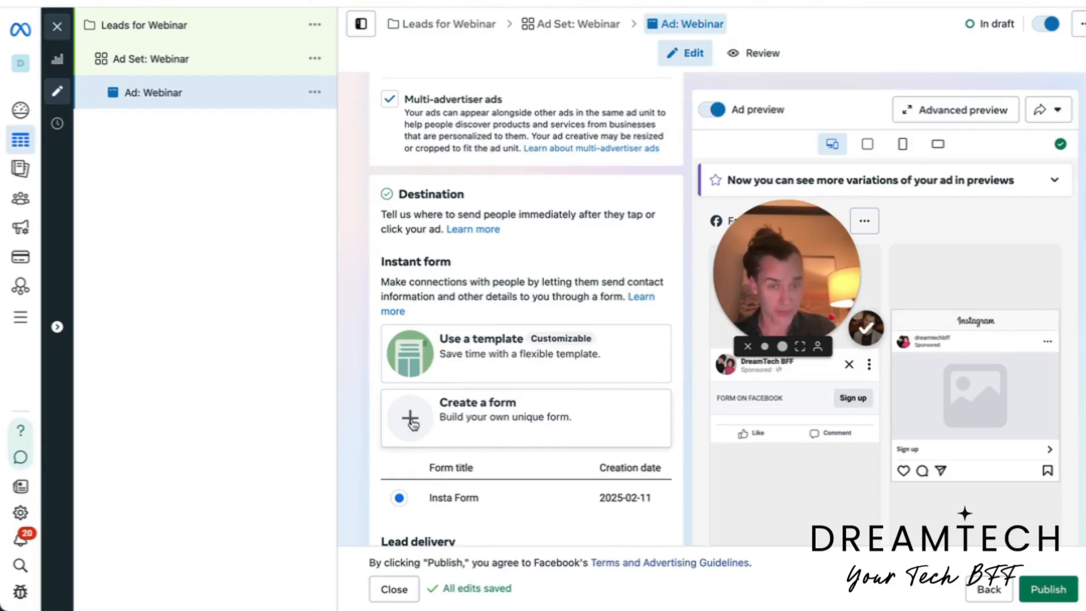
click(412, 423)
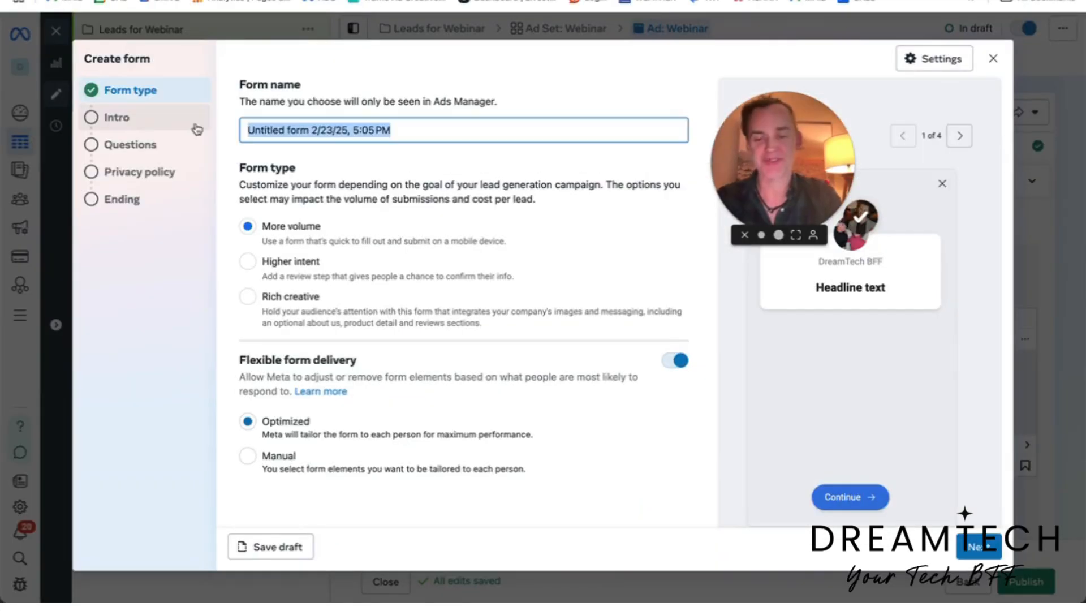
text(Web)
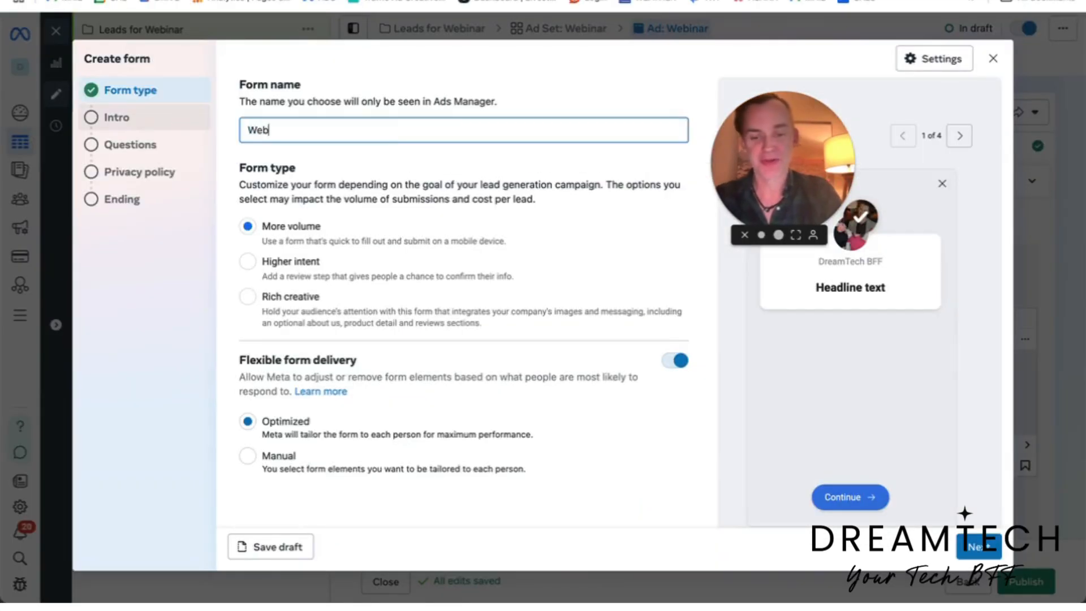
text(inar Form)
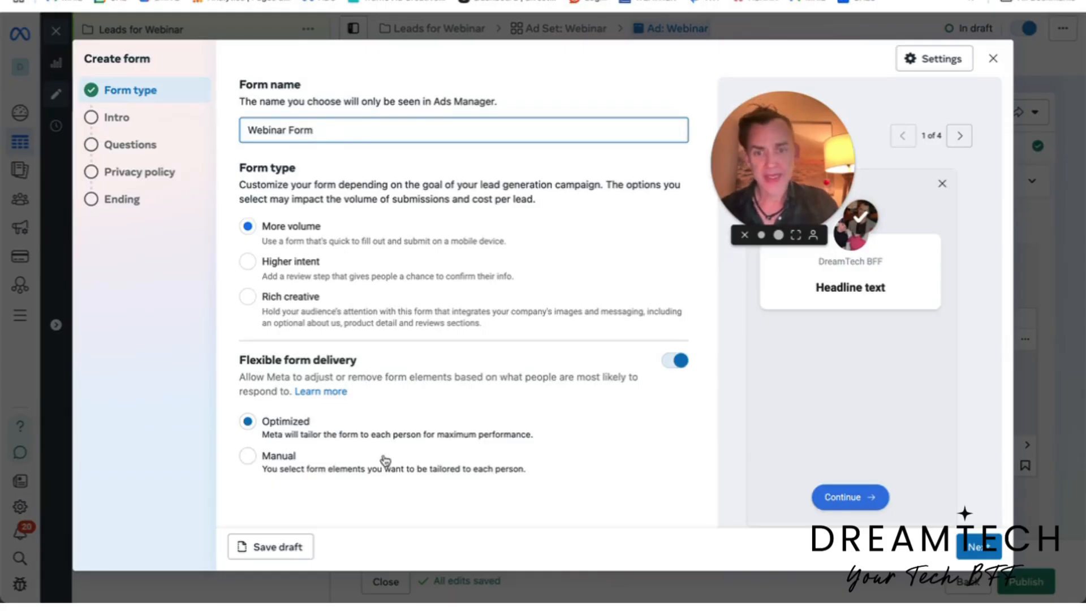
Step: Set the form's flexible delivery to Manual and continue to the form's intro
click(282, 457)
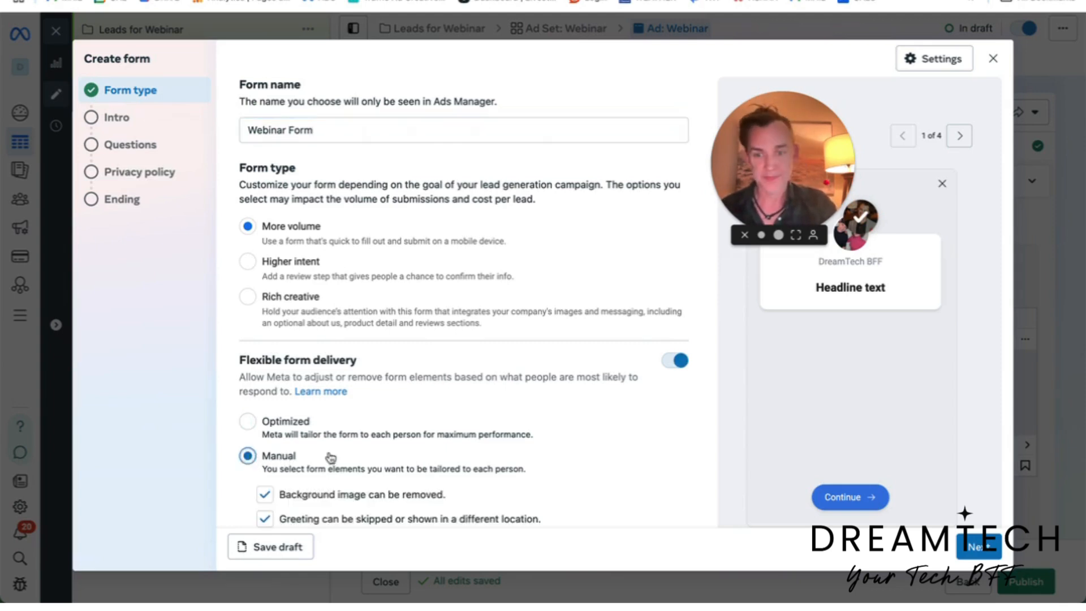
scroll(329, 457, down, 1)
scroll(333, 452, down, 1)
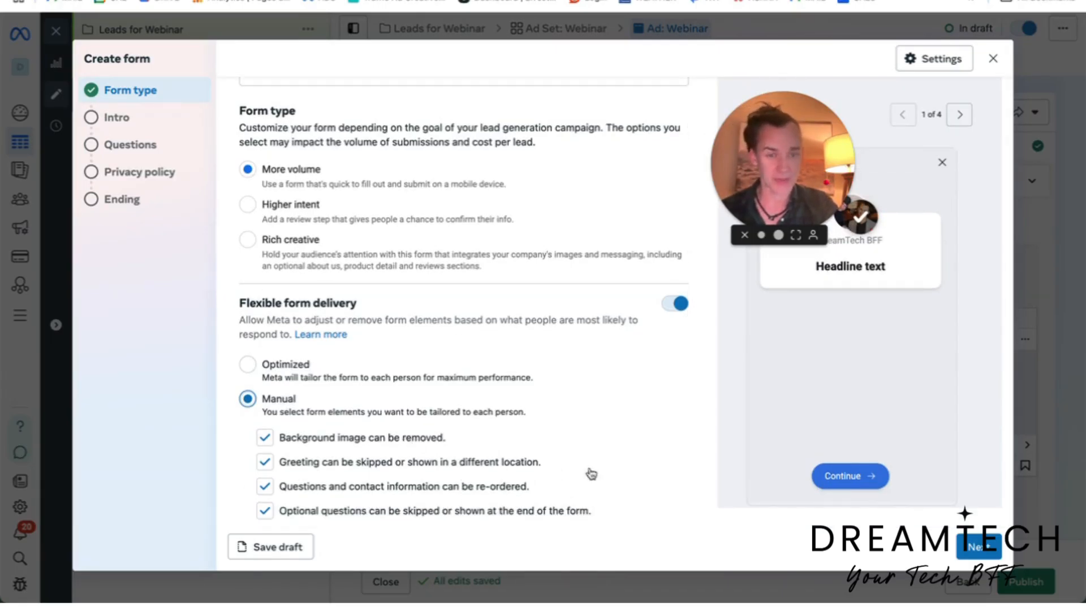
click(977, 547)
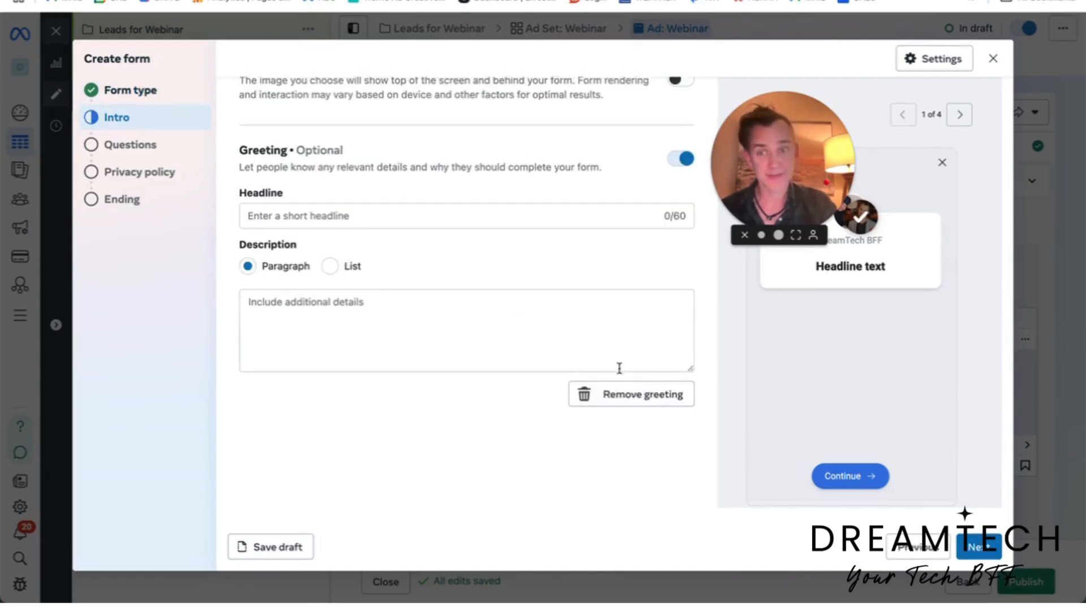
Step: Set the greeting headline to "Manychat Magic: Convert Followers Into Leads"
click(388, 237)
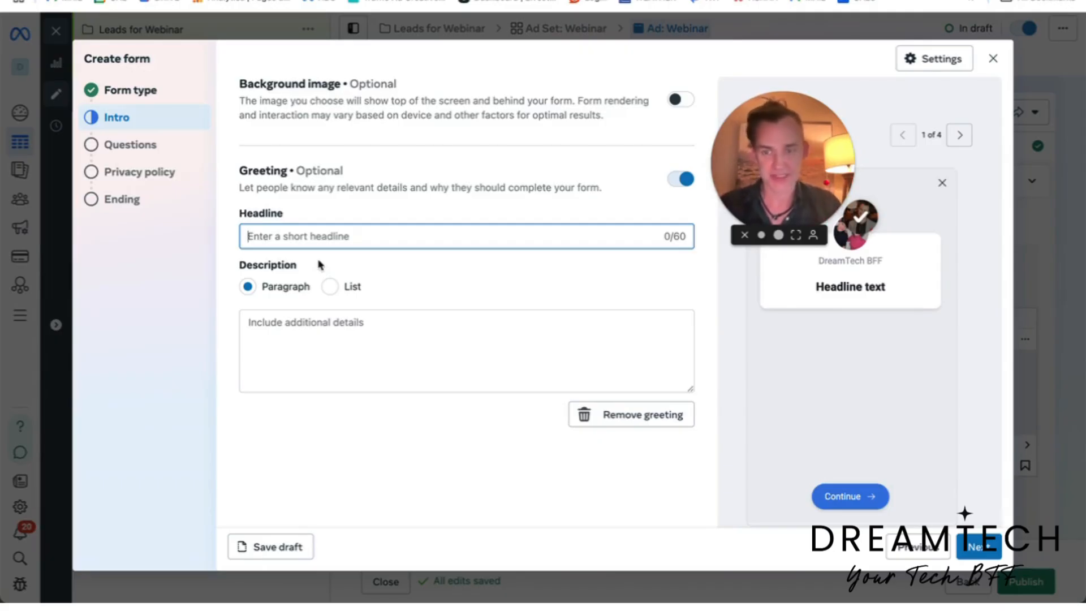
text(Manychat)
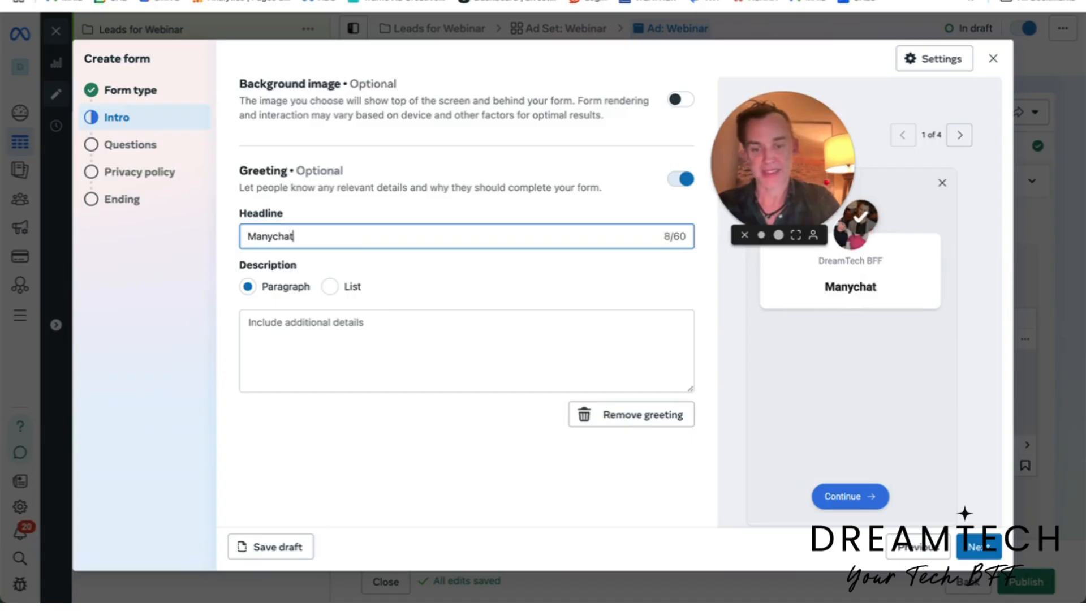
text( Magic: )
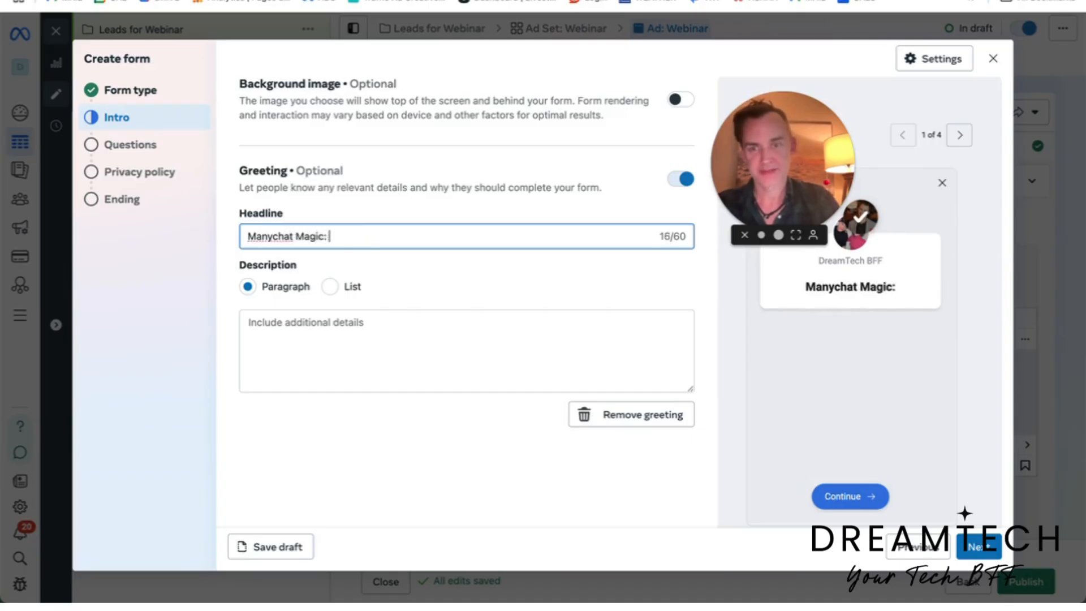
text(Convert F)
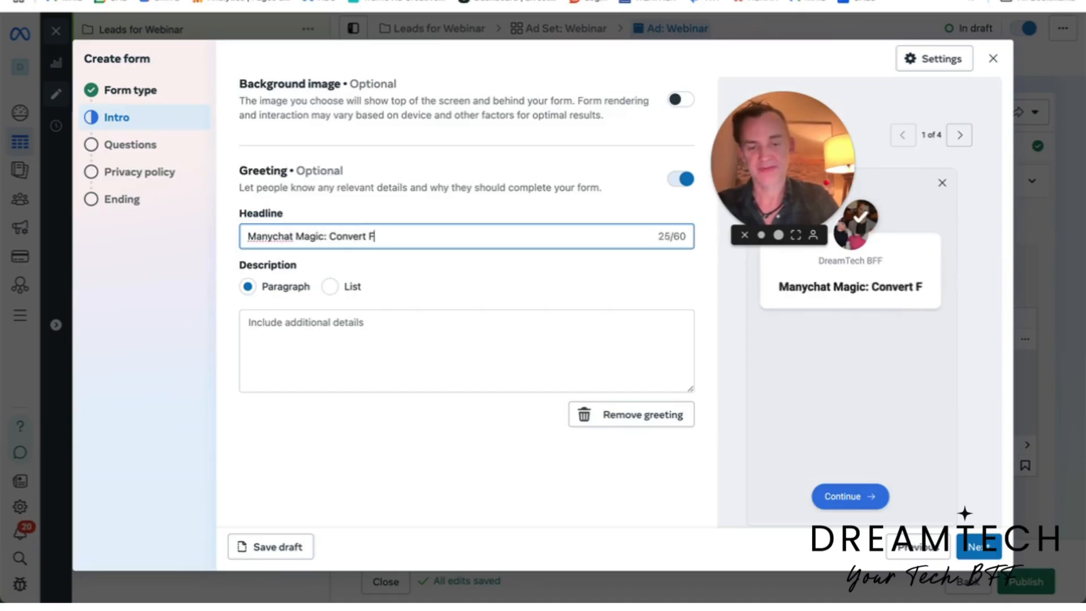
text(ollowers into )
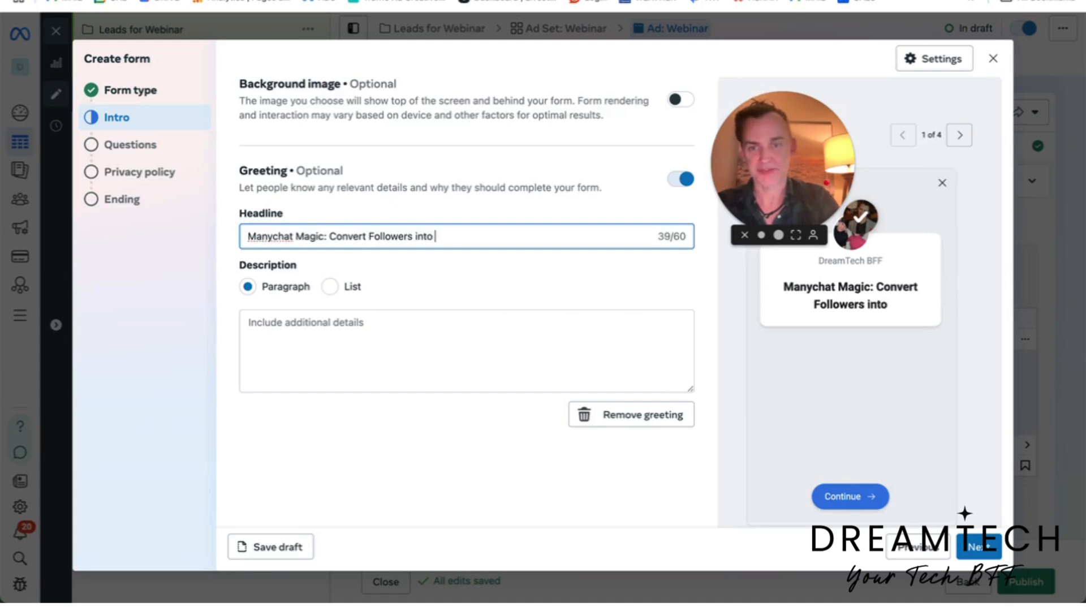
text(Leads)
Step: Set the greeting description to "A 90 minute hands-on review of Manychat and how to use it to move your followers into your funnel!"
click(402, 315)
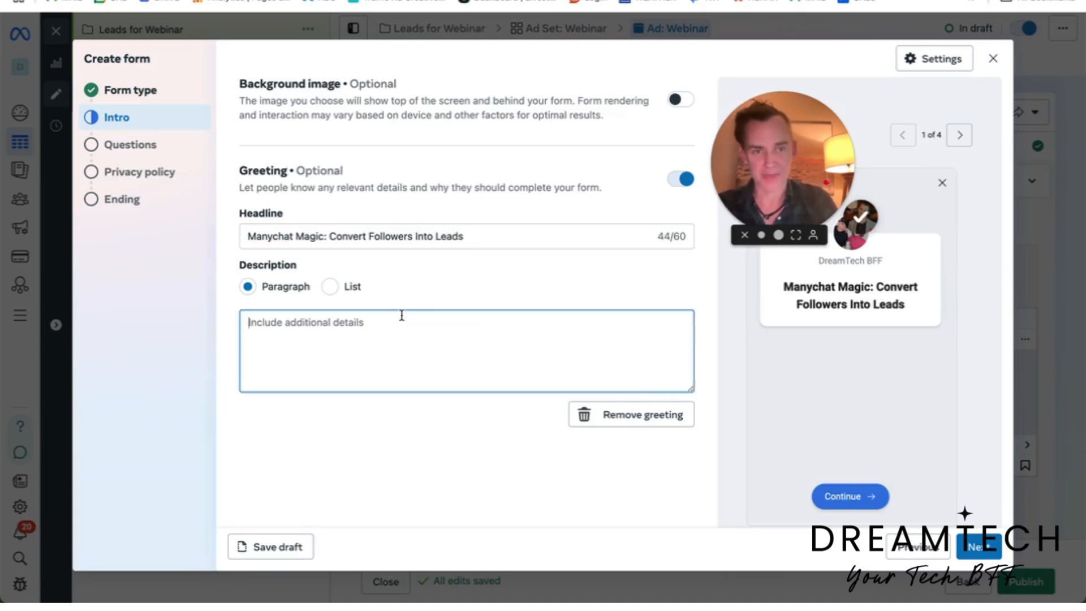
text(A 90 minute review of Manychat and how to use it to move your followers into your funnel!)
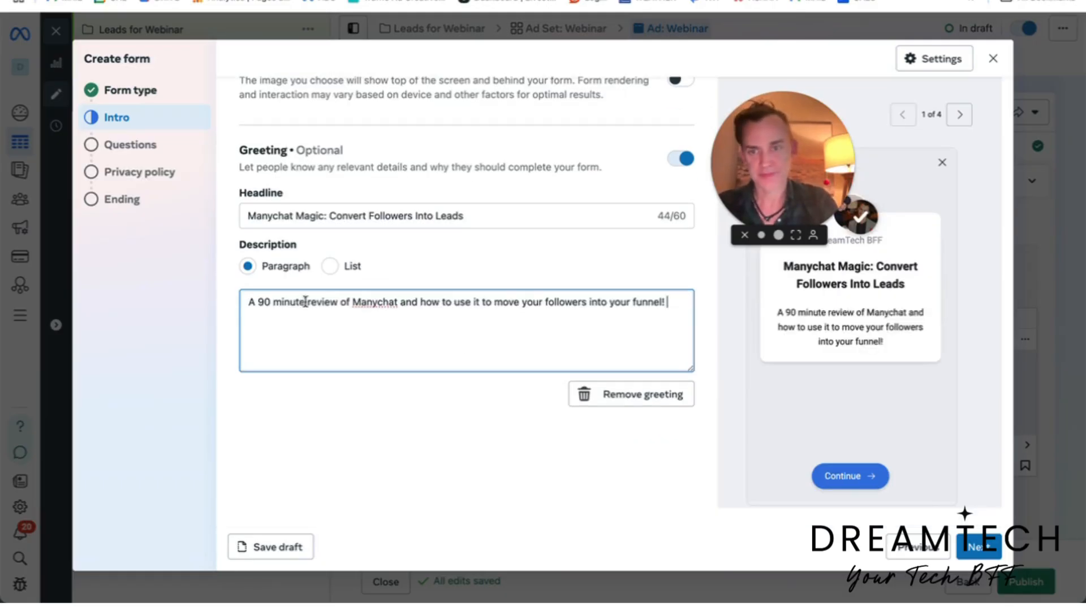
click(306, 302)
text(hands-on)
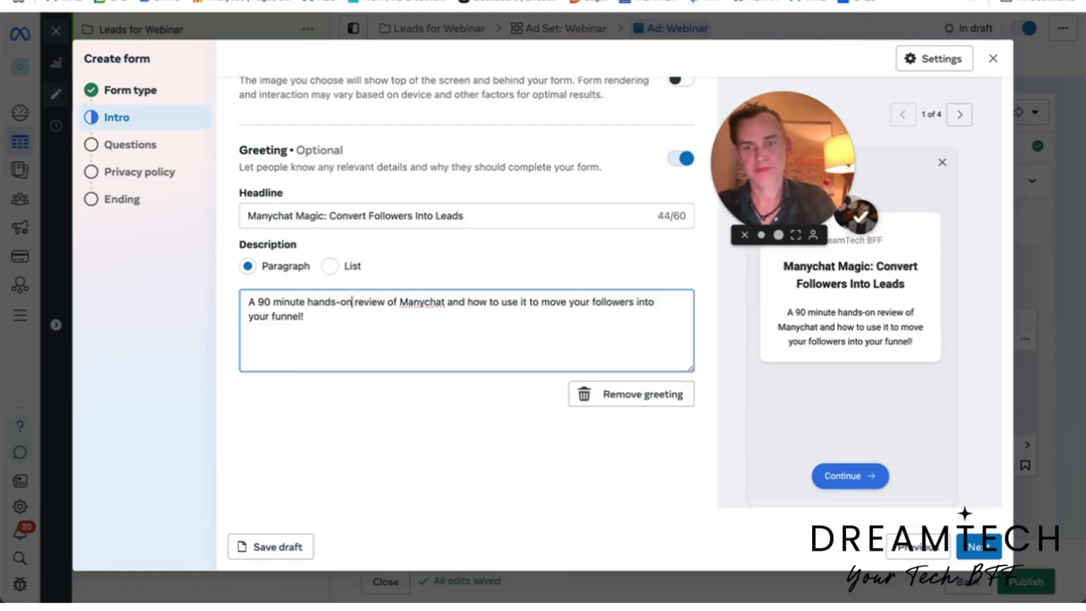
Step: Continue to the form's questions and add the multiple-choice question "How often do you get leads from Instagram?"
click(987, 551)
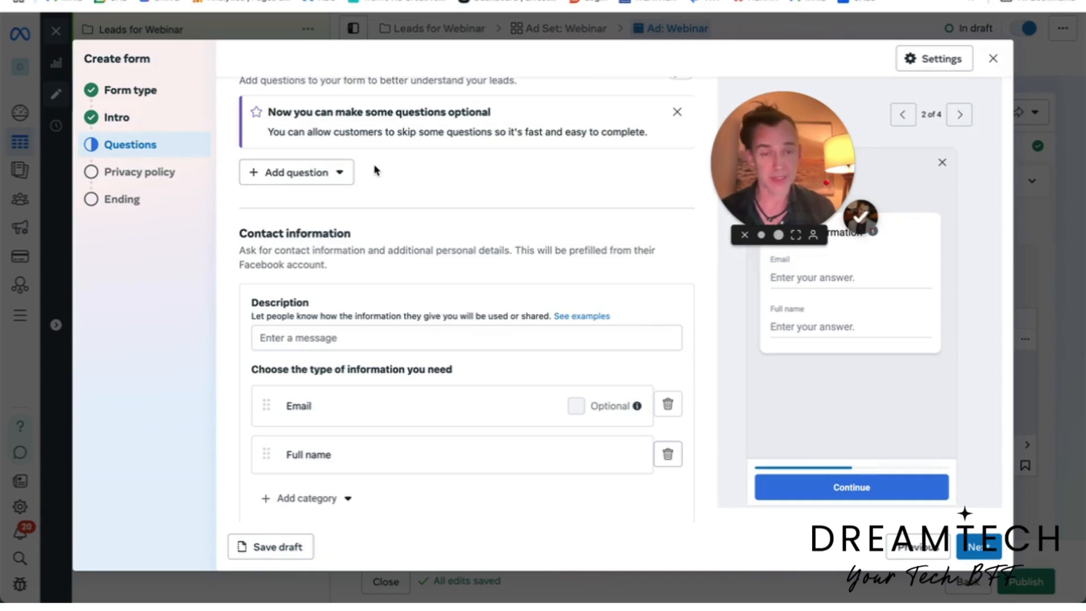
text(How og)
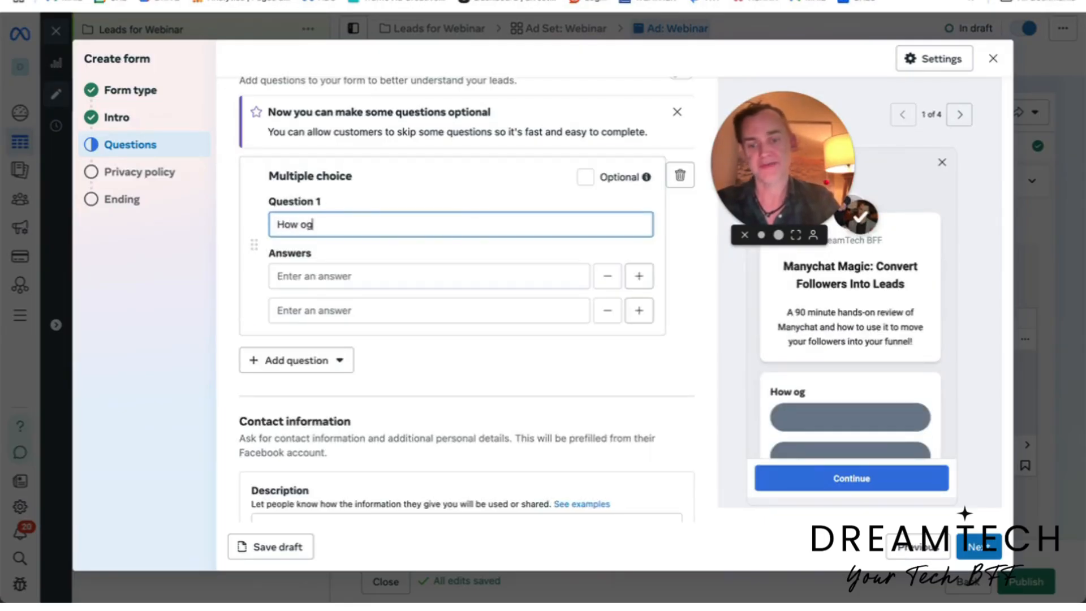
key(BackSpace)
text(ften )
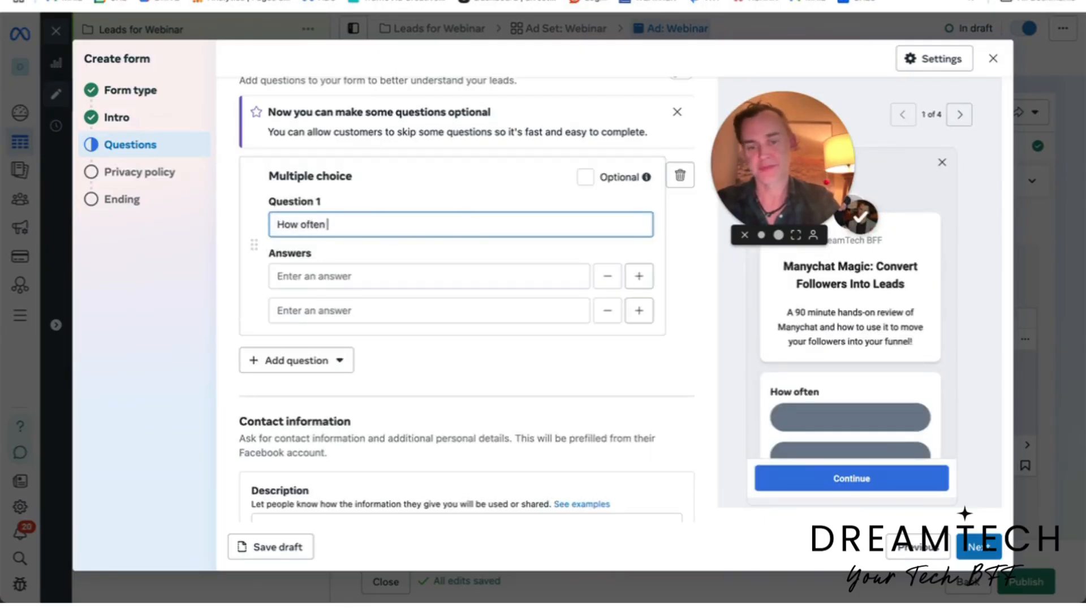
text(do you get)
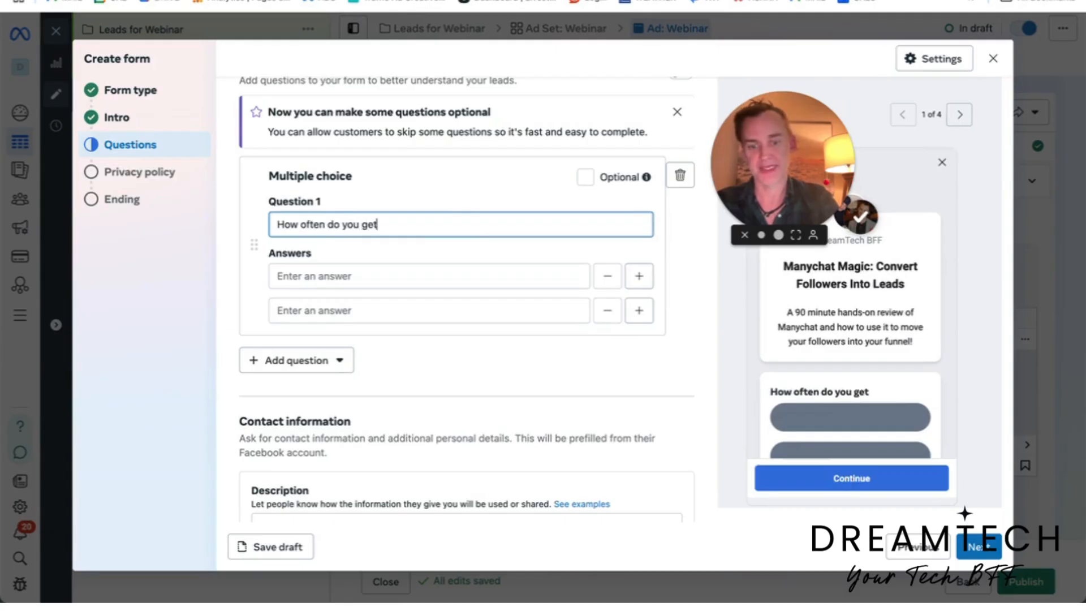
text( Ieads )
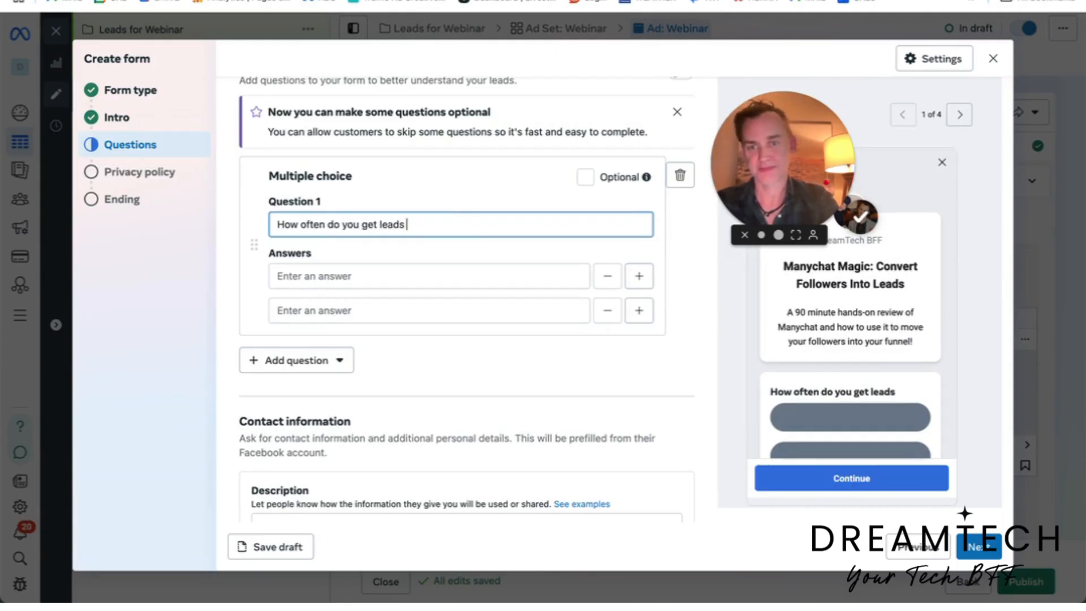
text(from Instagram)
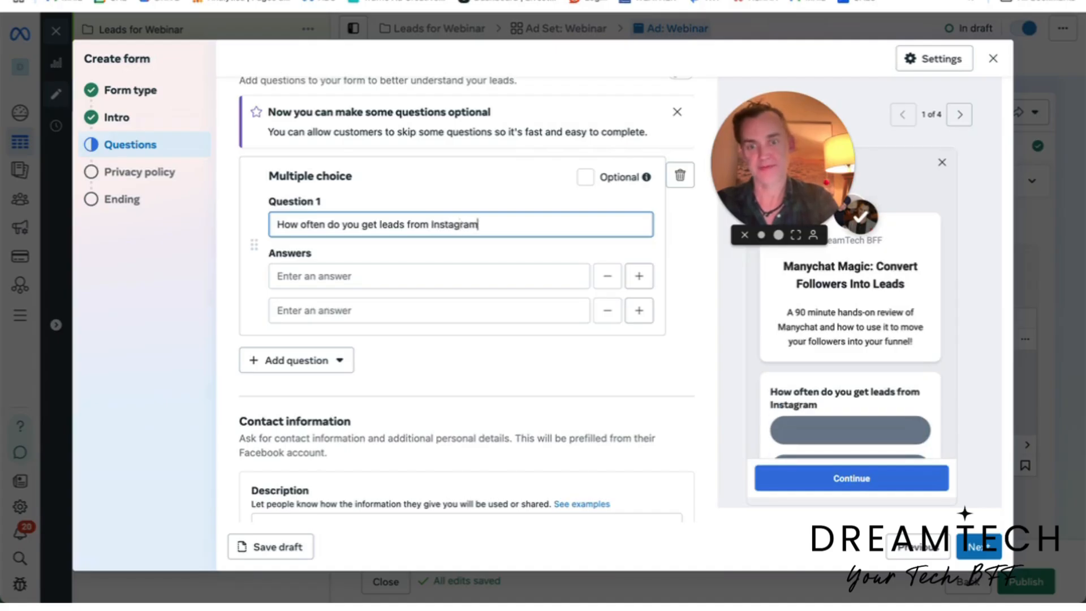
click(363, 272)
click(552, 228)
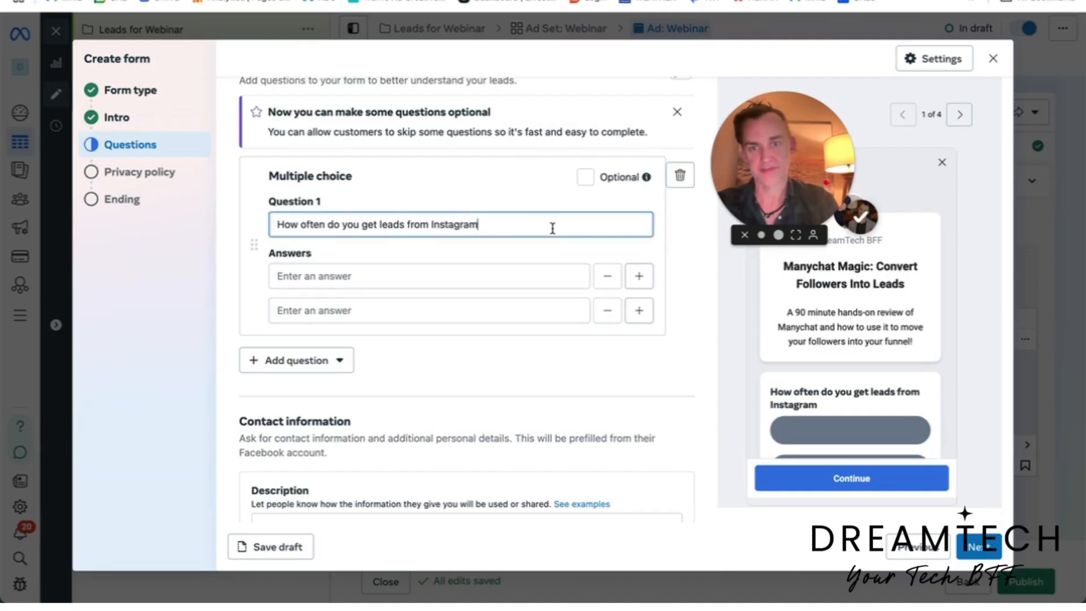
text(?)
Step: Give the Instagram leads question three answers: "Rarely", "Sometimes" and "Often"
click(423, 277)
text(Rarley)
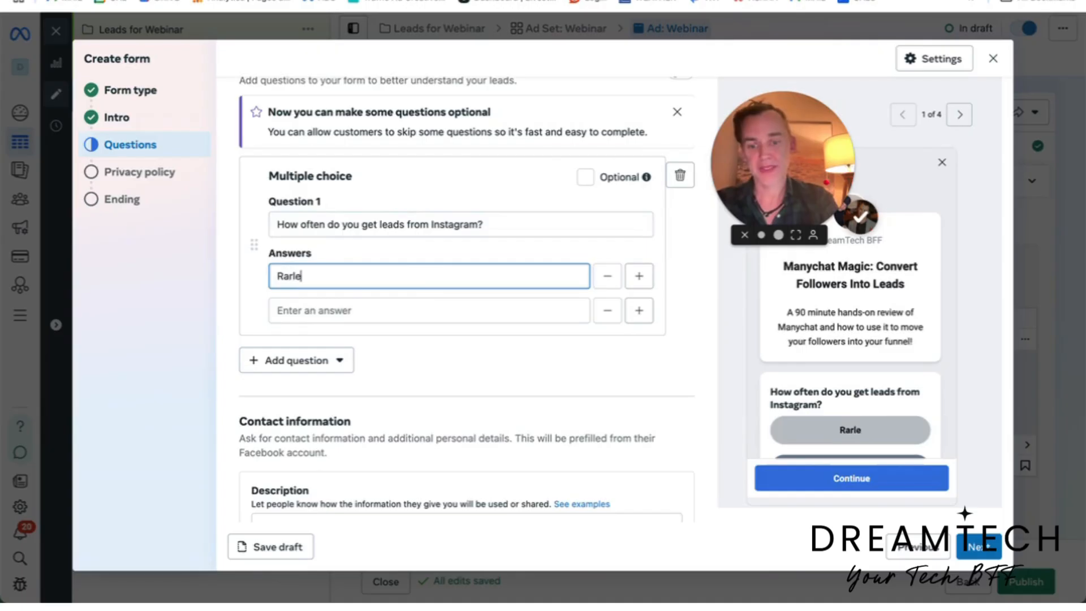
key(BackSpace)
key(BackSpace)
key(BackSpace)
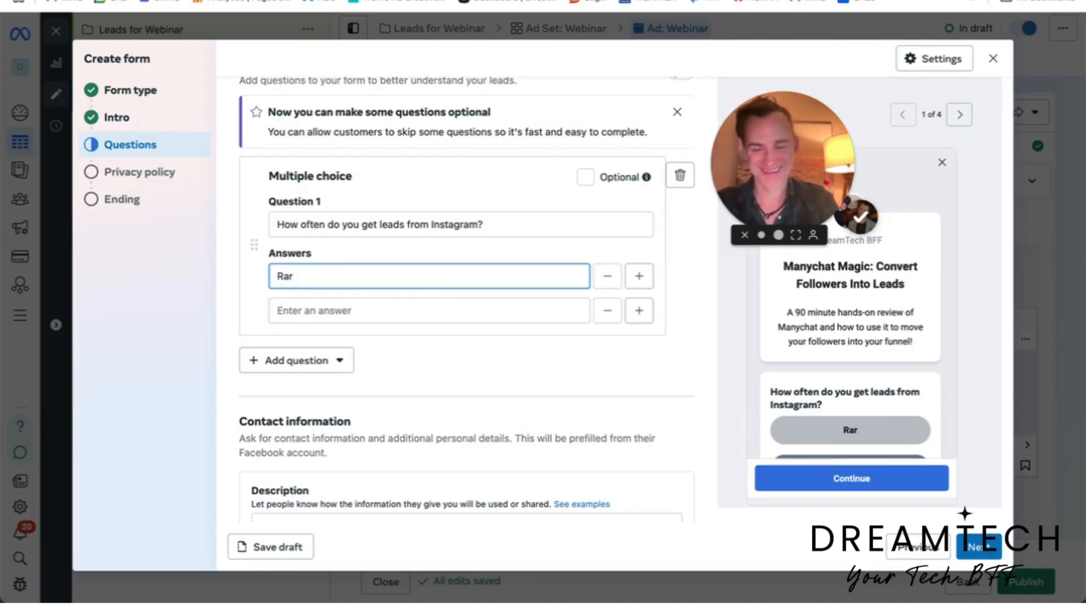
text(ely)
click(393, 310)
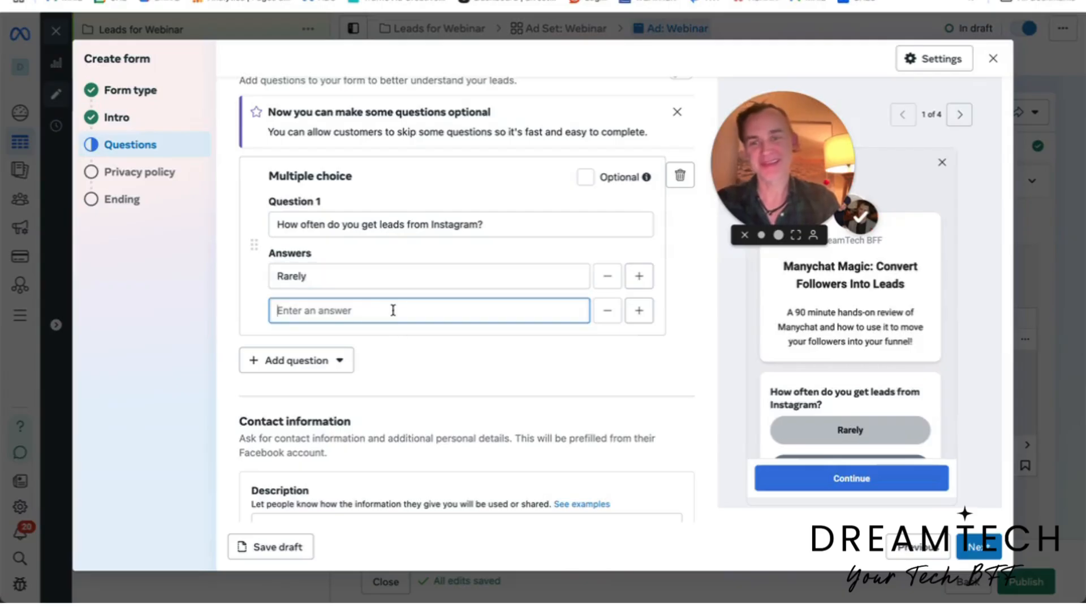
text(Sometimes)
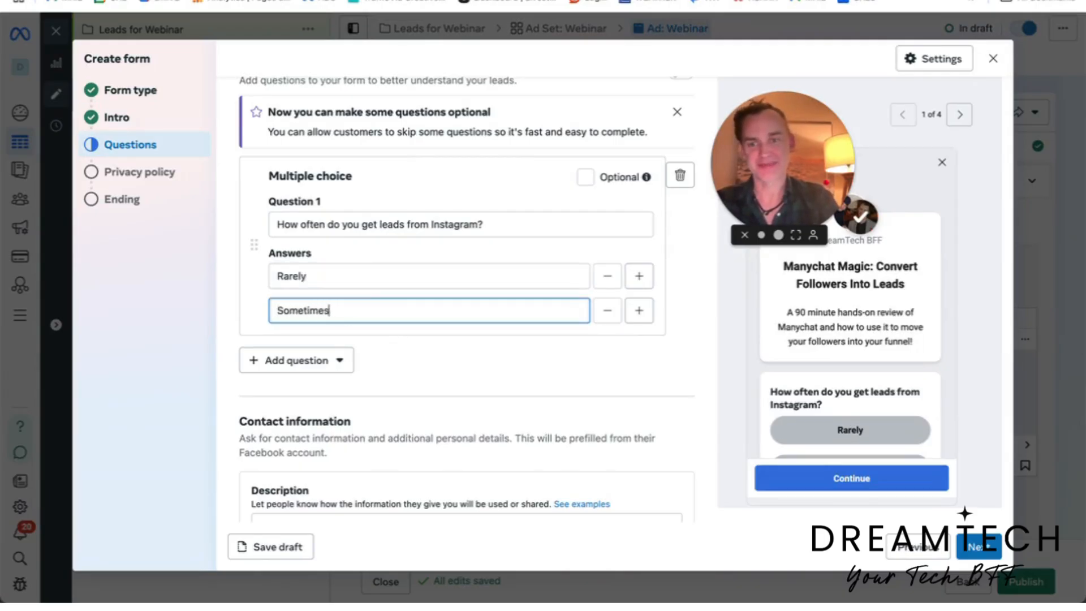
click(640, 311)
text(Often)
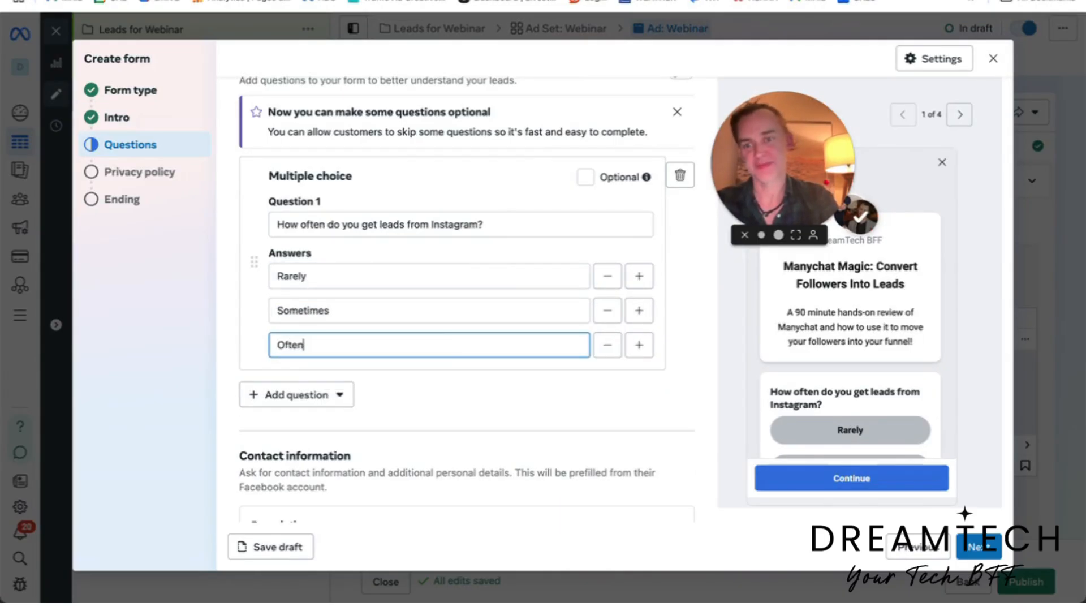
Step: Enter "We will never share your details" as the description in the form's contact information section
scroll(476, 410, down, 3)
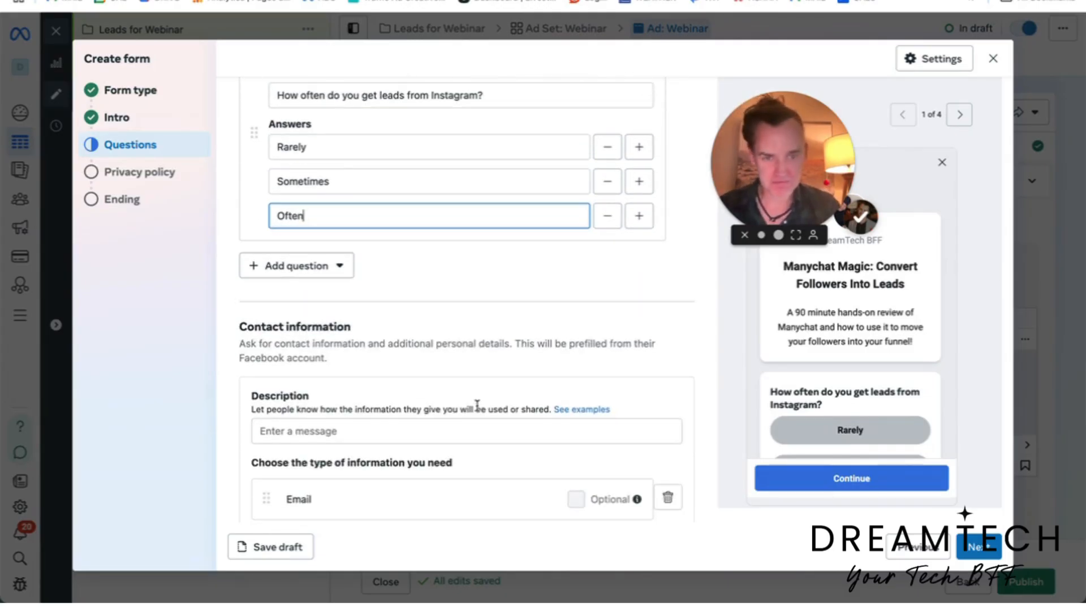
scroll(477, 406, down, 2)
scroll(477, 406, up, 1)
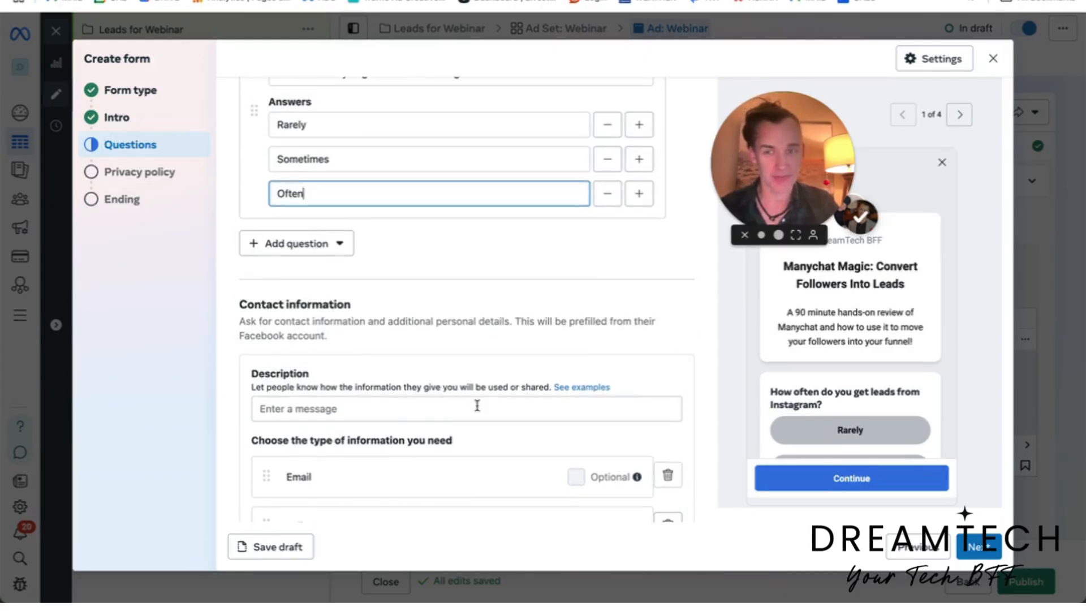
scroll(476, 405, up, 1)
scroll(478, 407, down, 1)
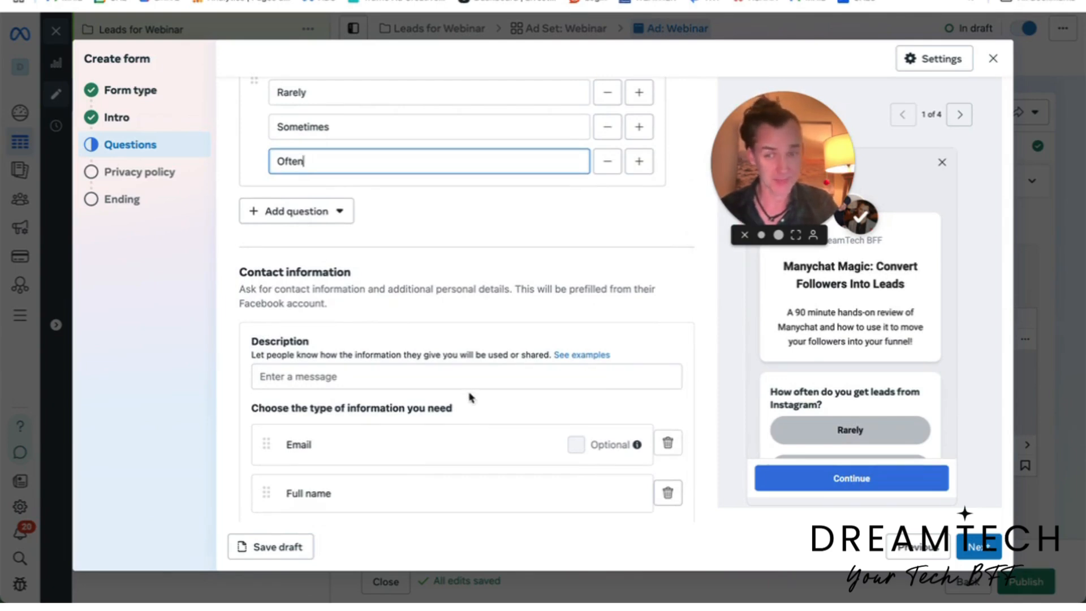
click(455, 370)
text(We w)
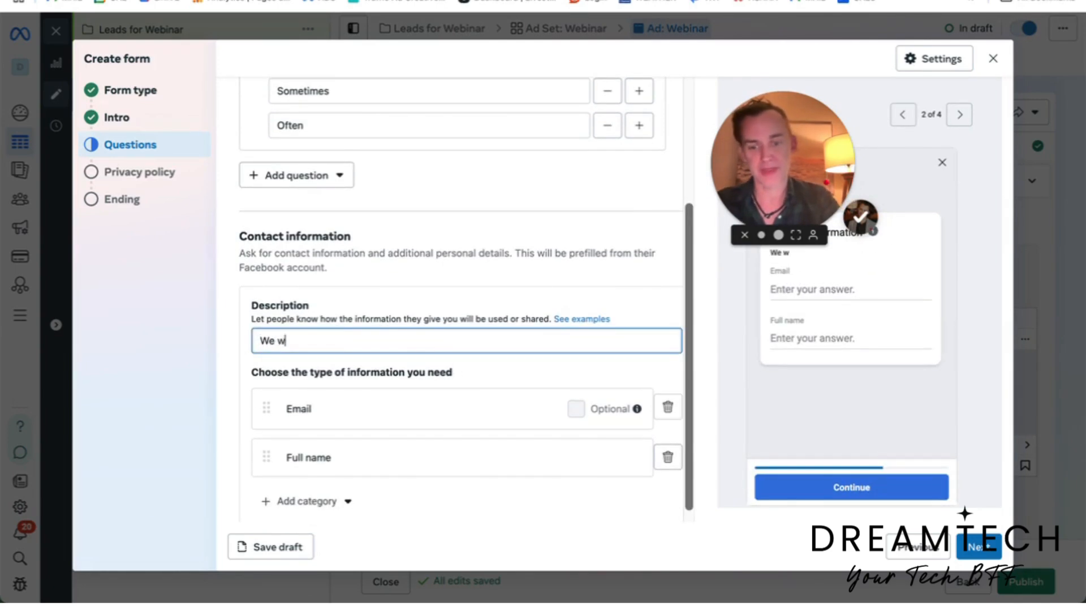
text(ill never )
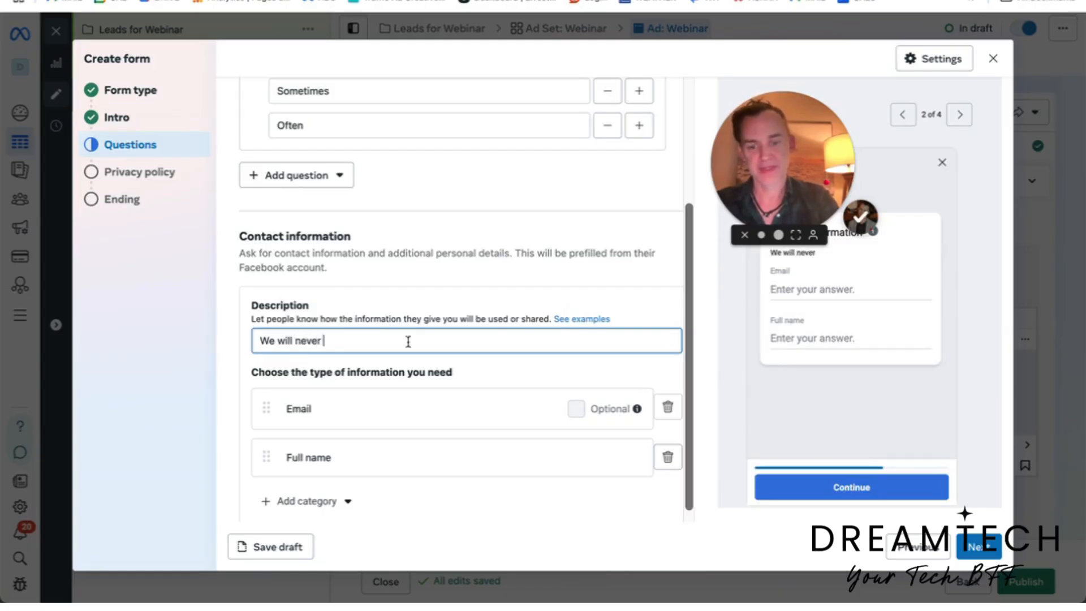
text(share your details)
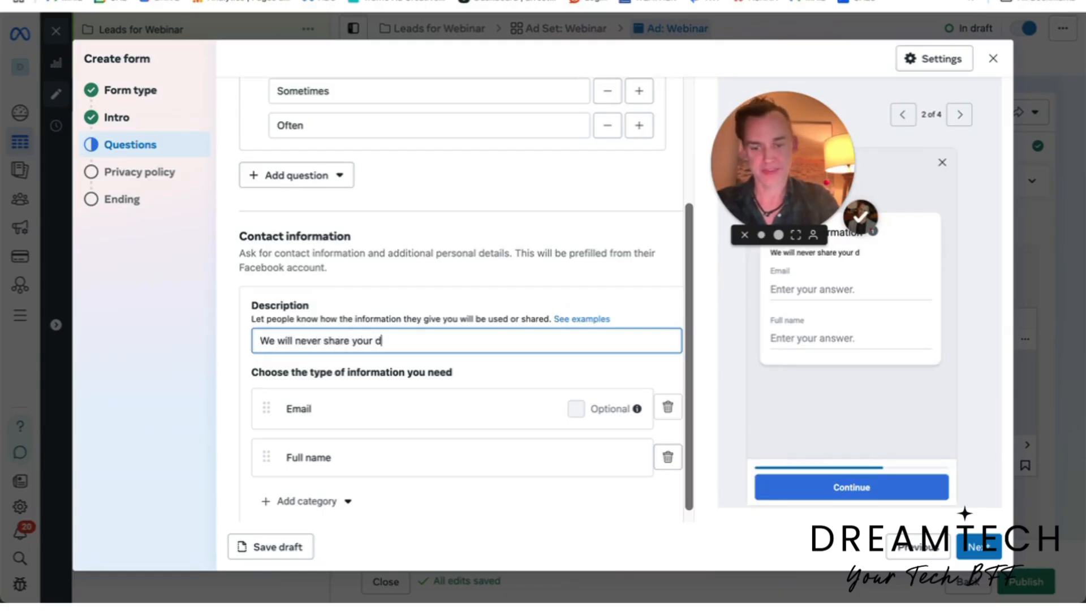
scroll(395, 448, down, 1)
click(394, 448)
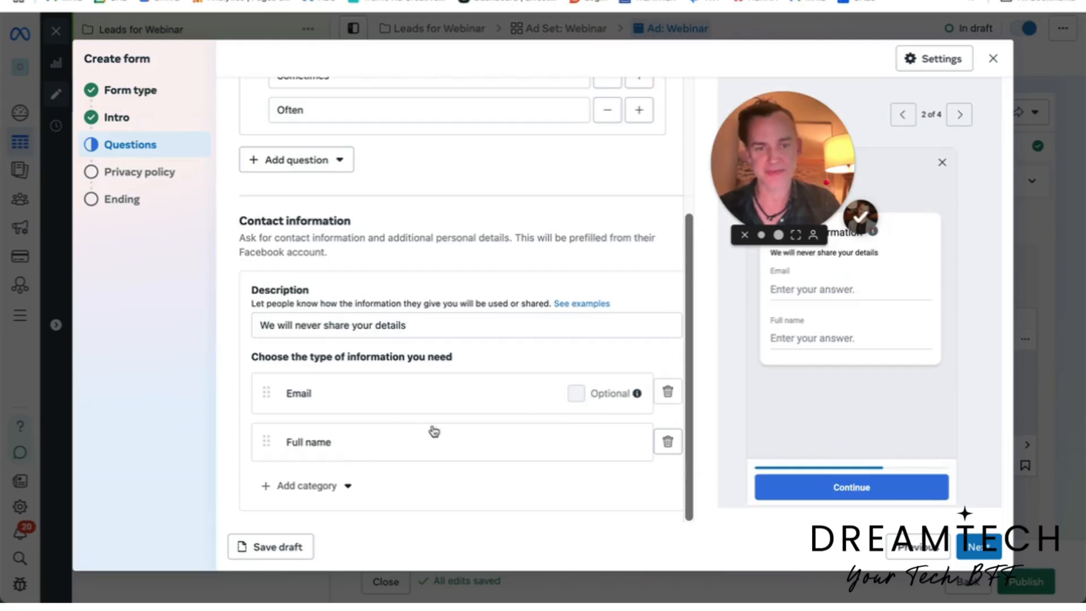
Step: Replace the requested "Full name" contact detail with "First name" from the user information category
click(668, 442)
click(306, 485)
mouse_move(369, 364)
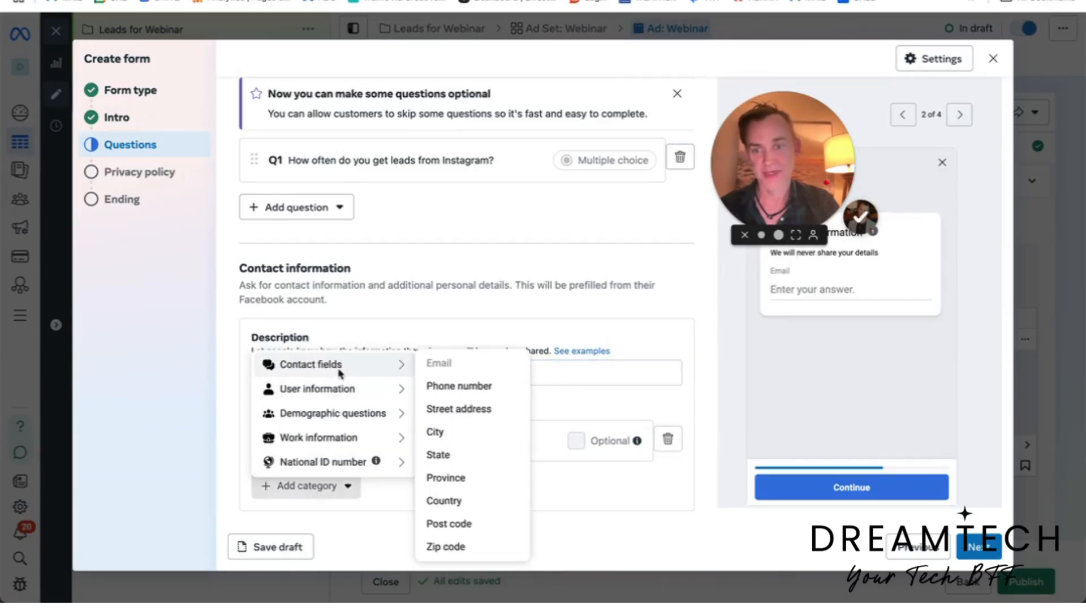
mouse_move(391, 389)
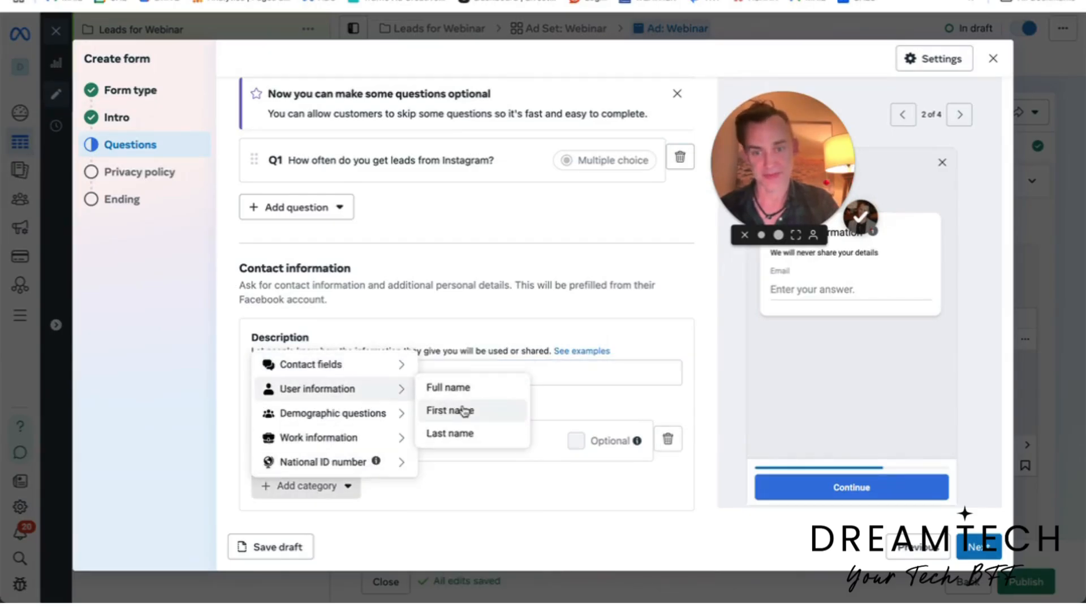
click(456, 413)
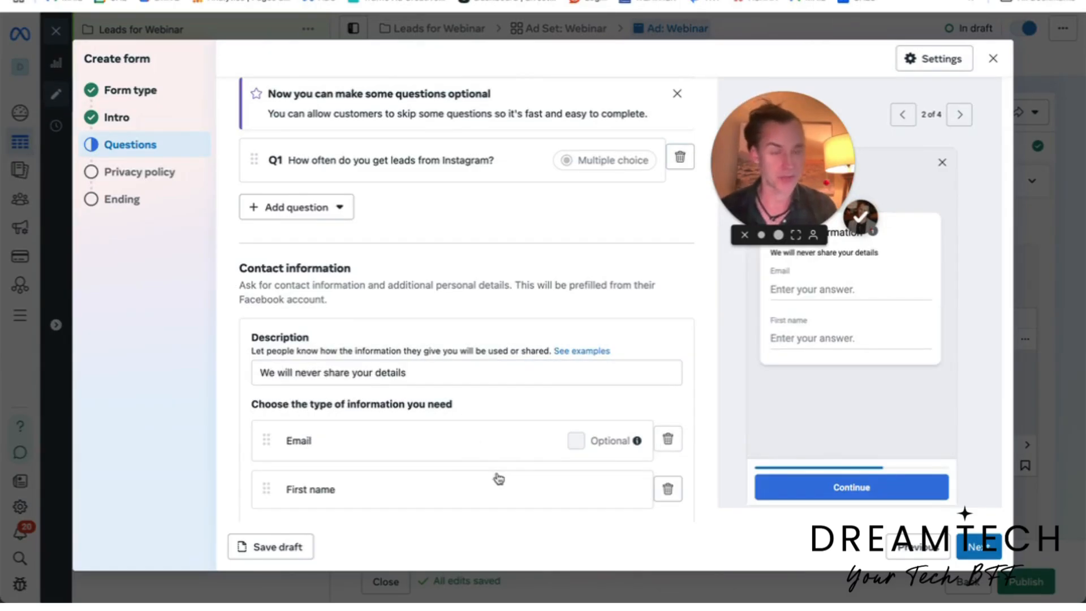
Step: Extend the contact description to "We will never share your details with anyone and will send you a email confirmation immediately upon receipt"
scroll(498, 479, down, 1)
click(487, 324)
text(with any)
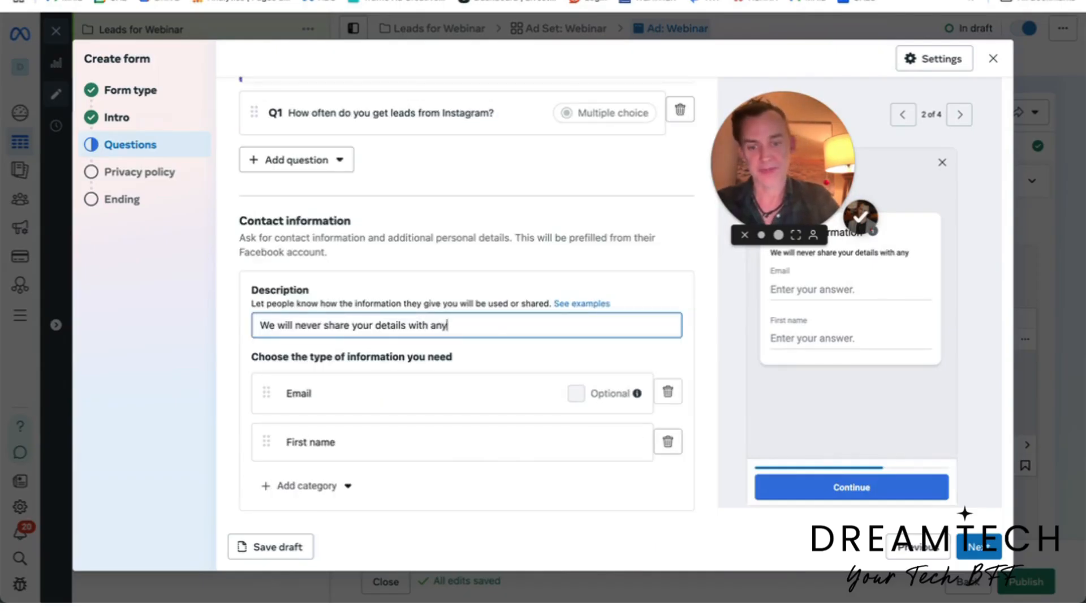
text(one and will)
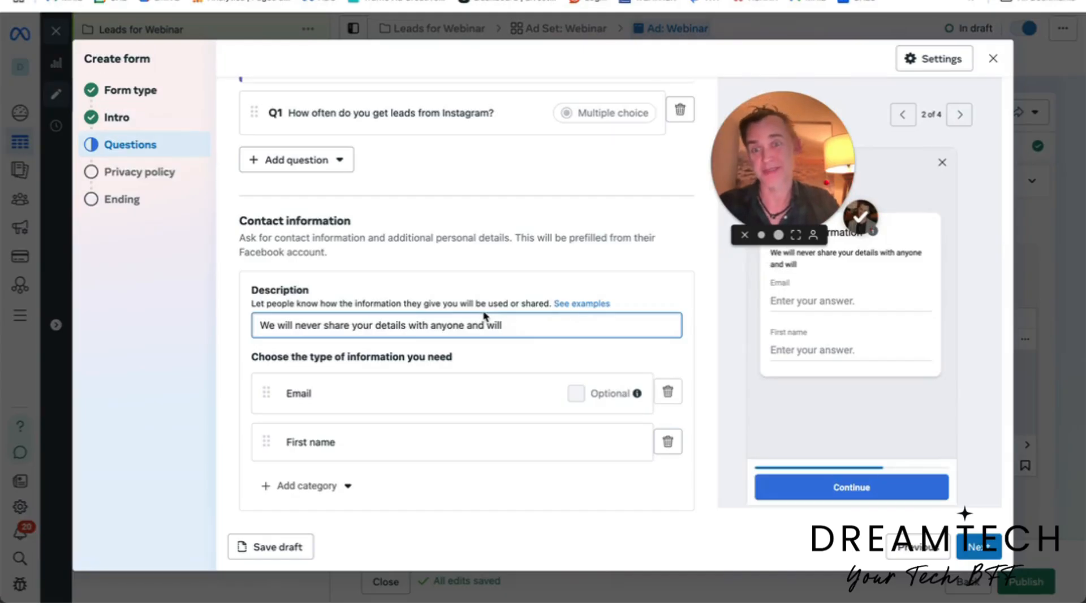
text(send you)
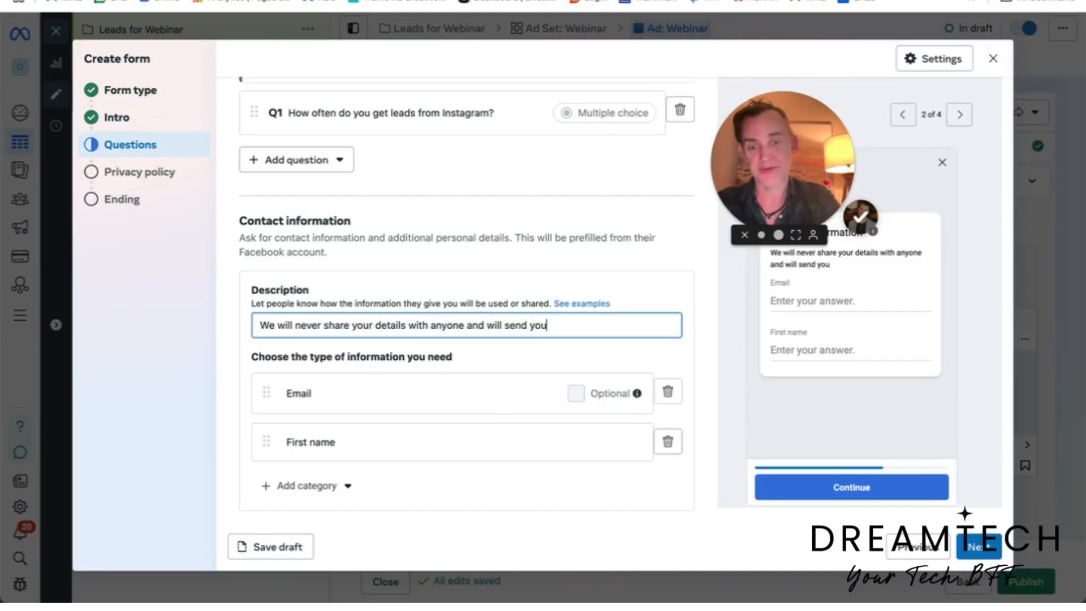
text( a email confirmation)
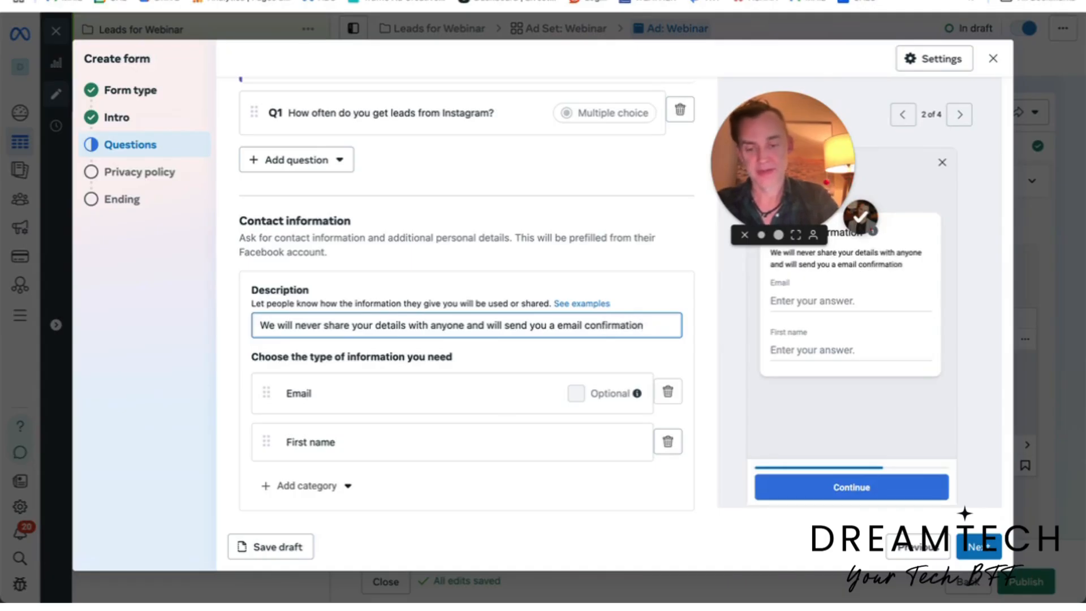
text( immediate)
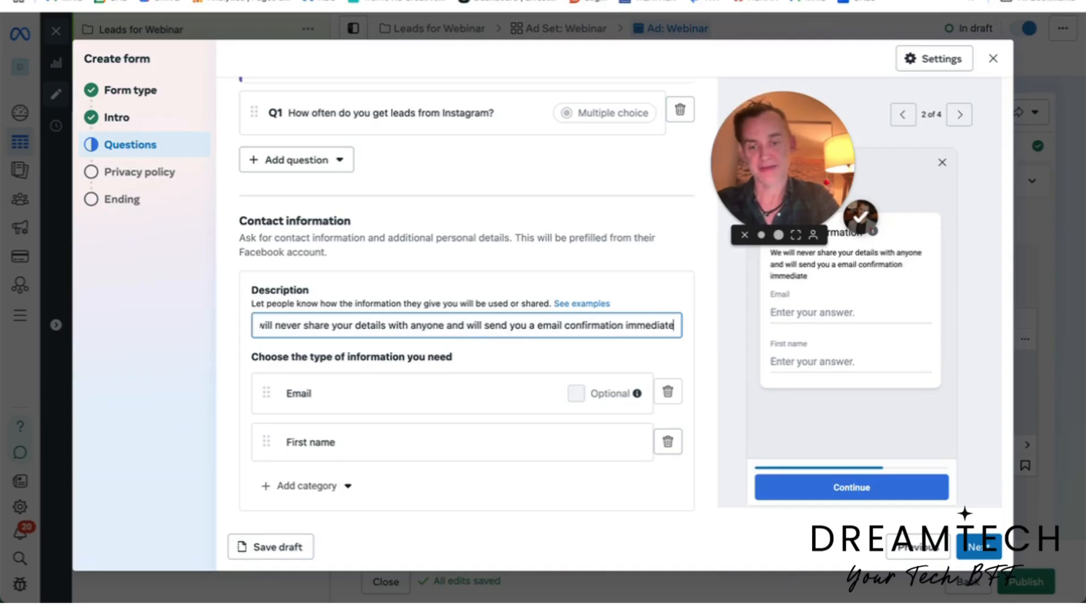
text(ly upon recipot)
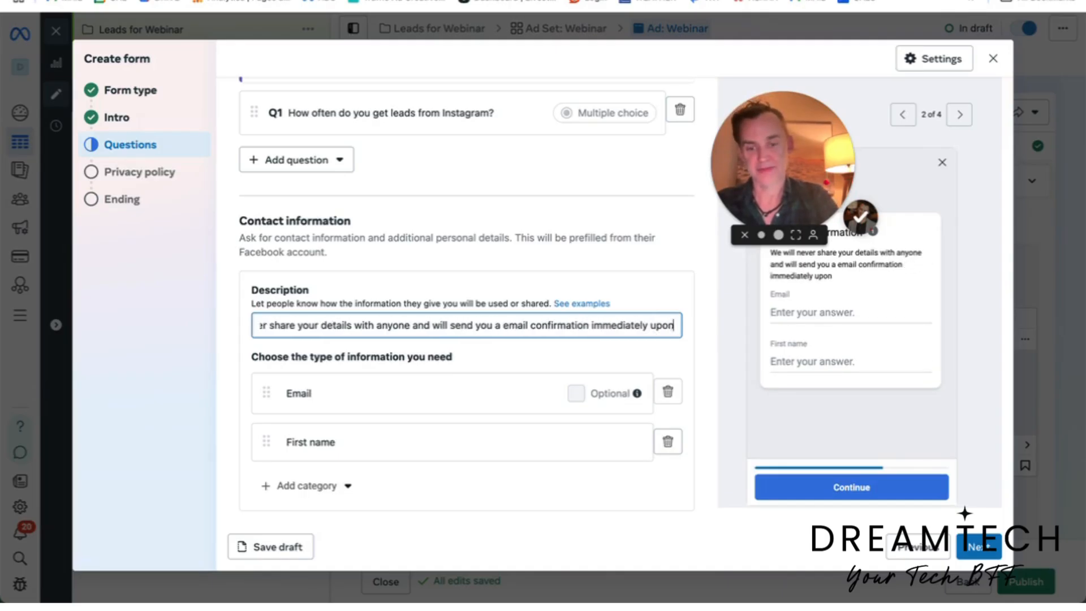
key(BackSpace)
key(BackSpace)
key(BackSpace)
key(BackSpace)
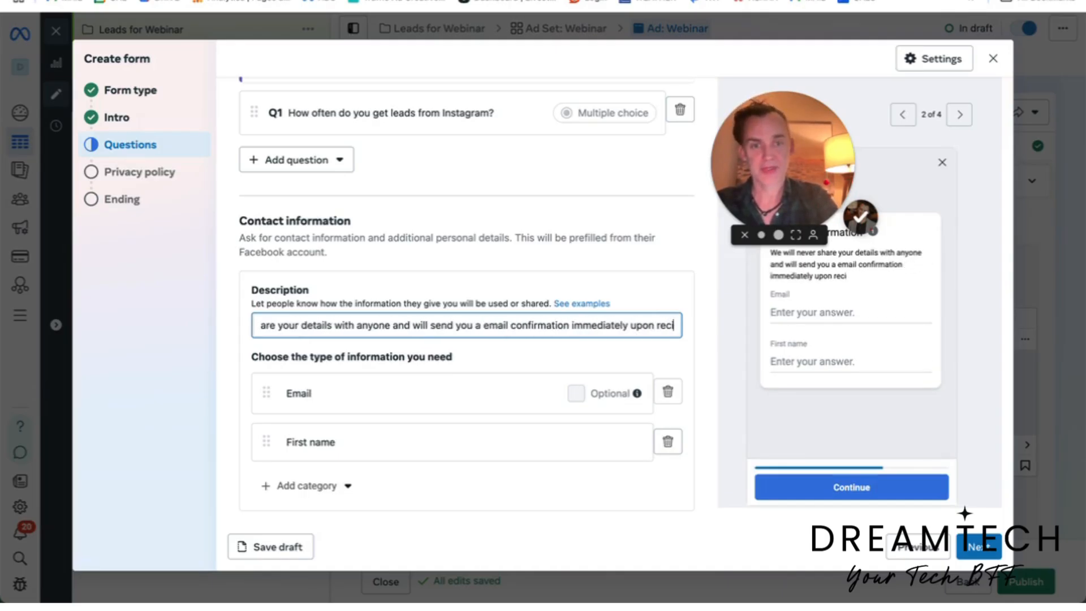
text(eipt)
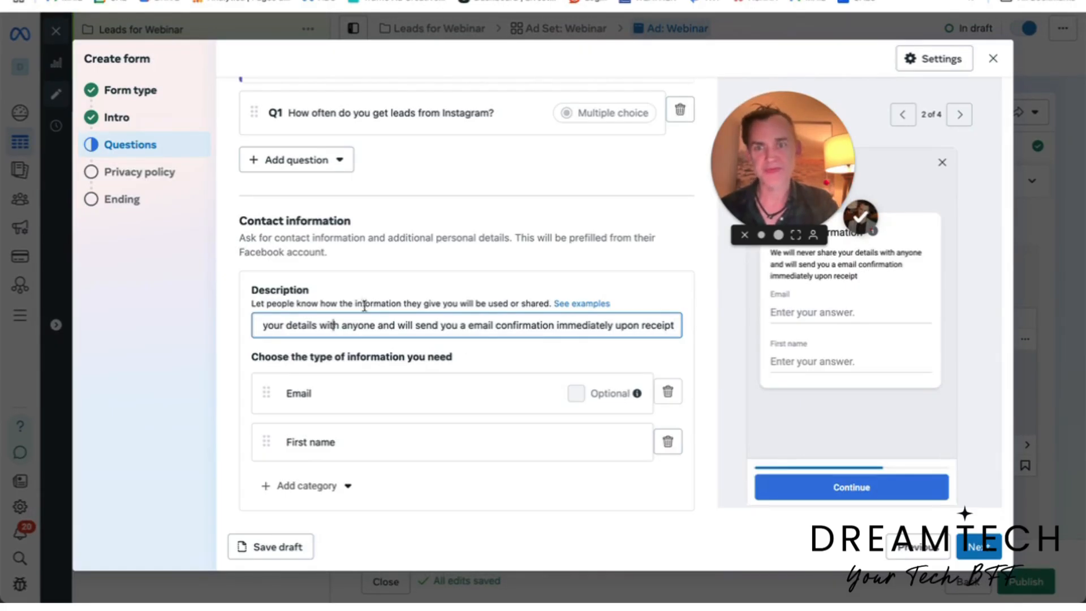
triple_click(329, 324)
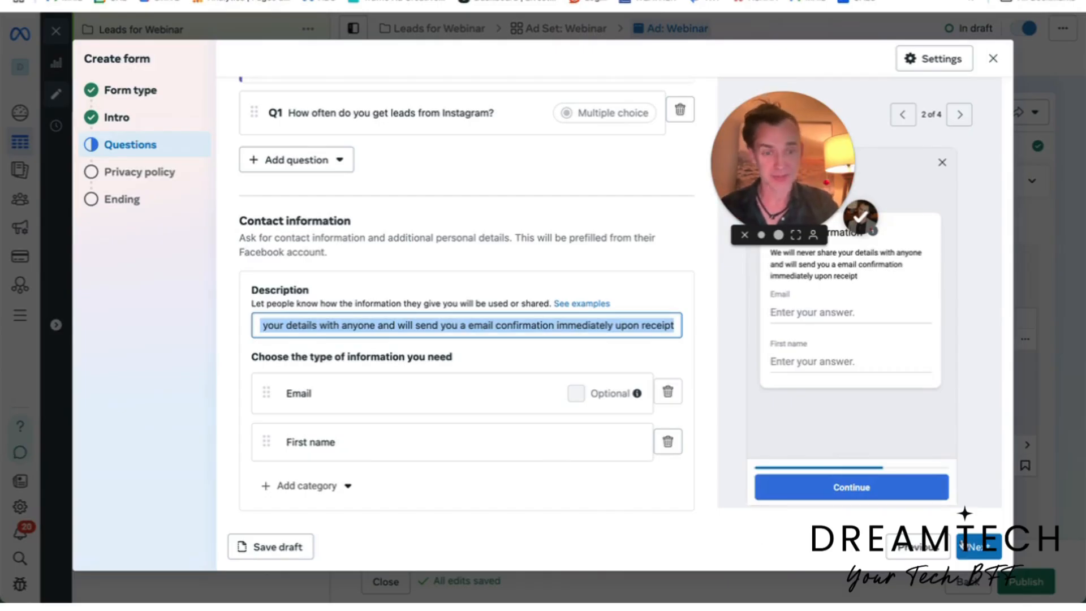
Step: Continue to the form's privacy policy and set its link to dreamtech.com/privacy
click(978, 547)
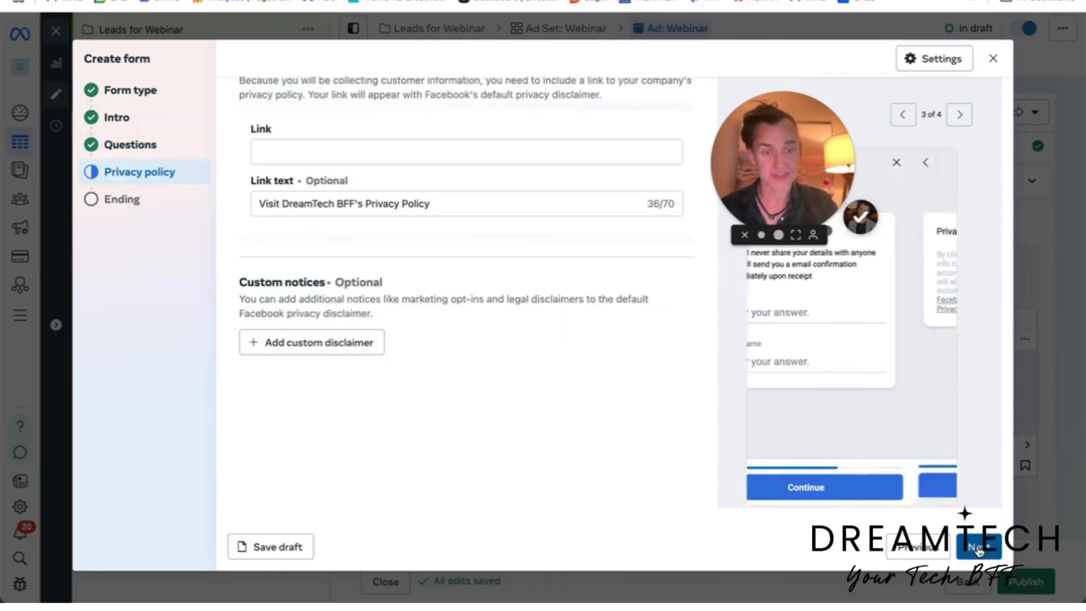
click(431, 148)
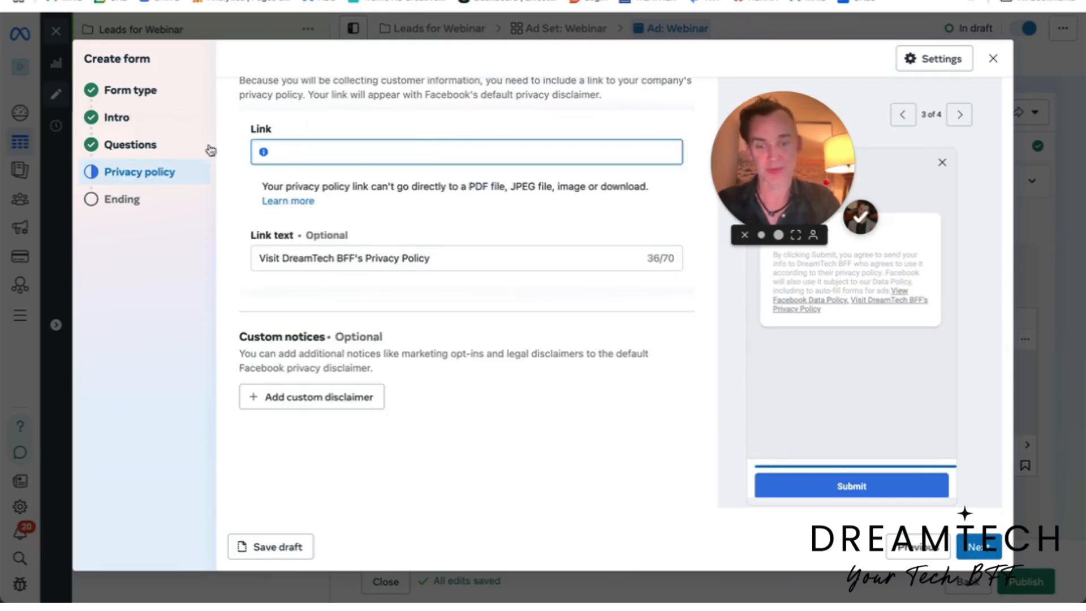
text(dreamtech.com/prio)
text(acy)
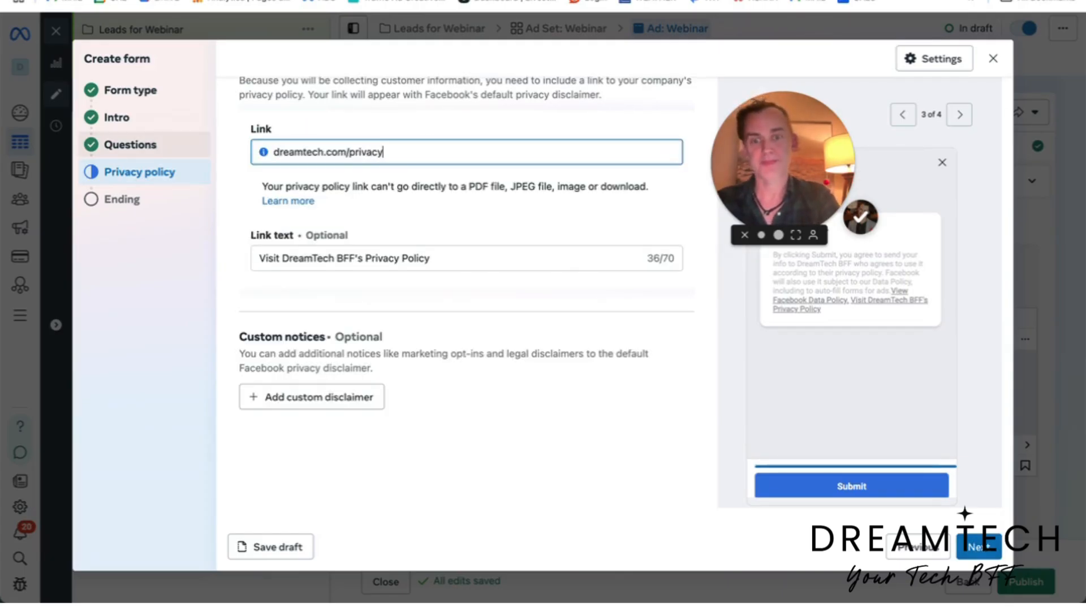
click(468, 260)
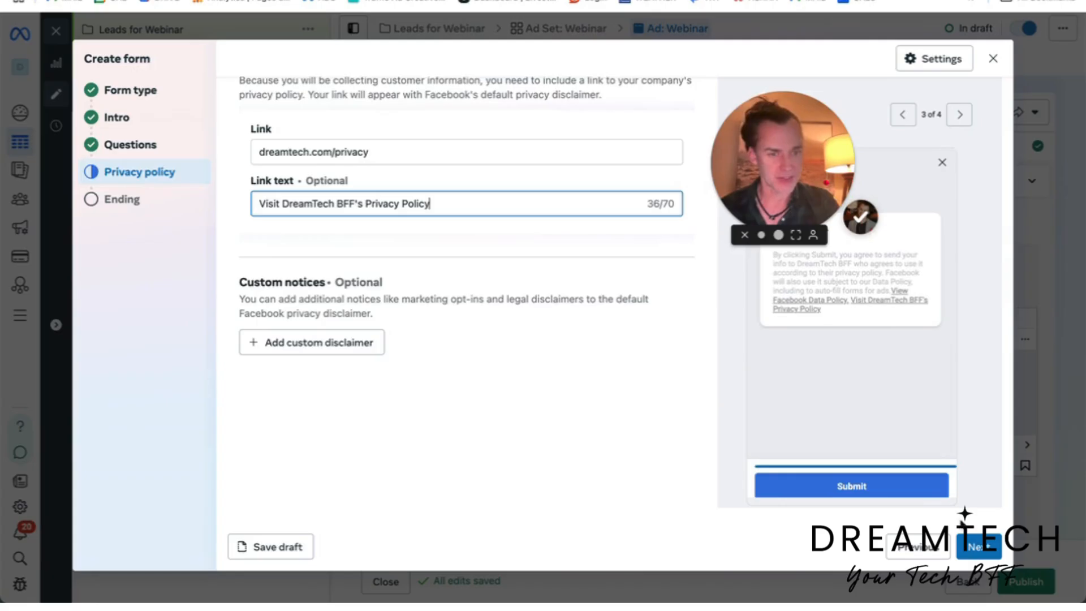
Step: Continue to the form's ending and set the website link to dreamtechbff.com/manychatmagic
click(987, 542)
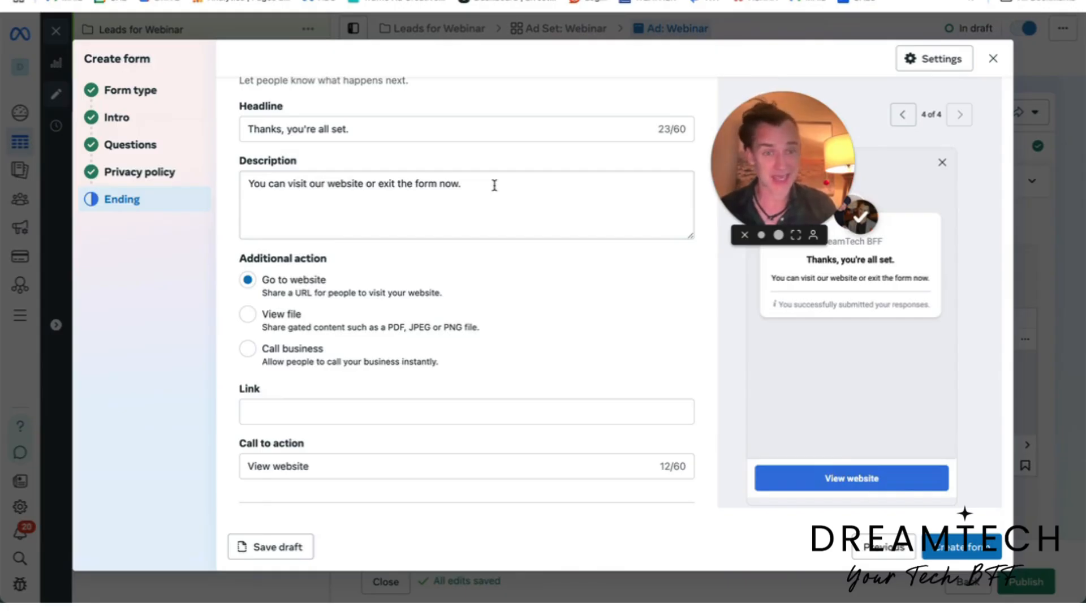
click(298, 412)
text(dr)
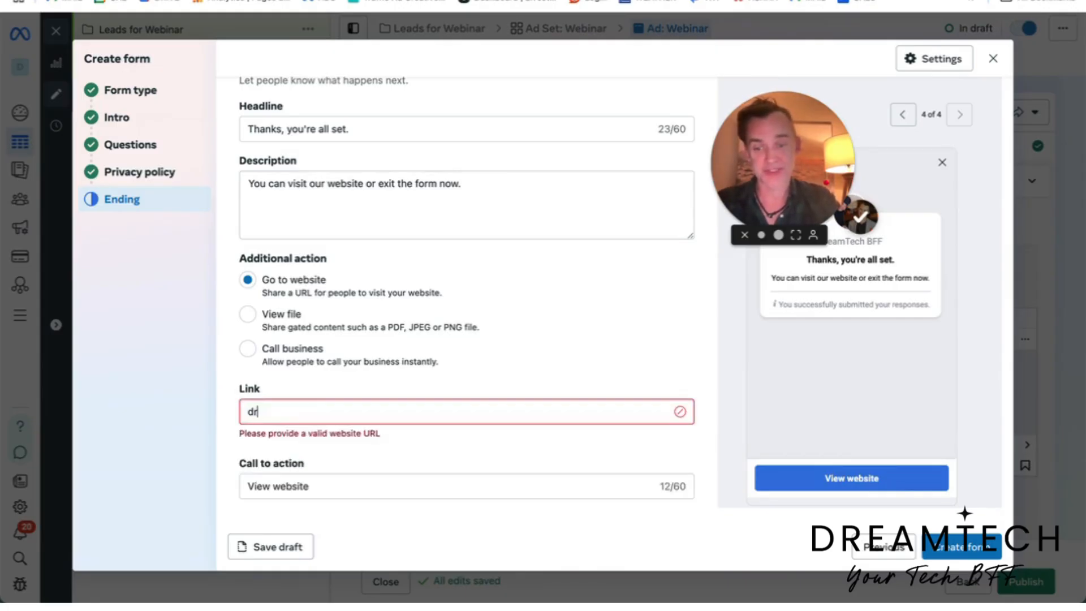
text(eamtechbff./c)
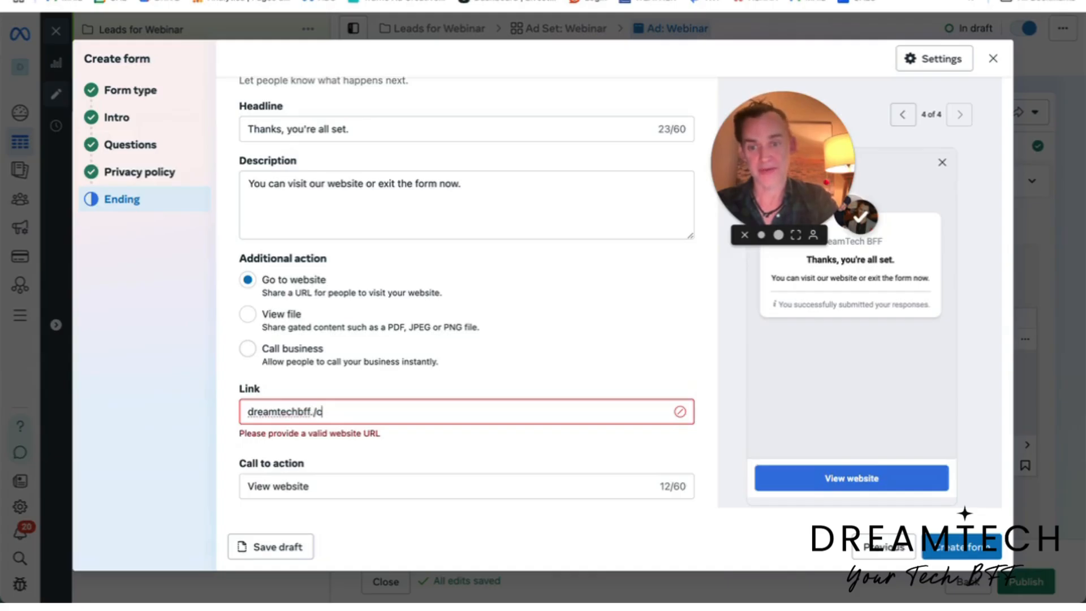
key(BackSpace)
key(BackSpace)
text(com/)
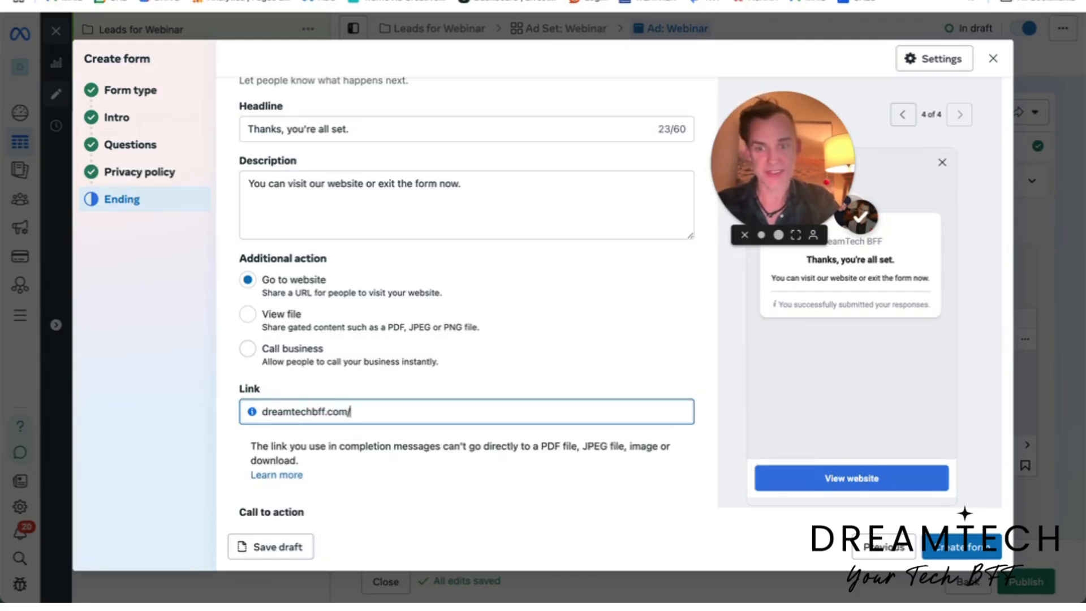
text(manychat)
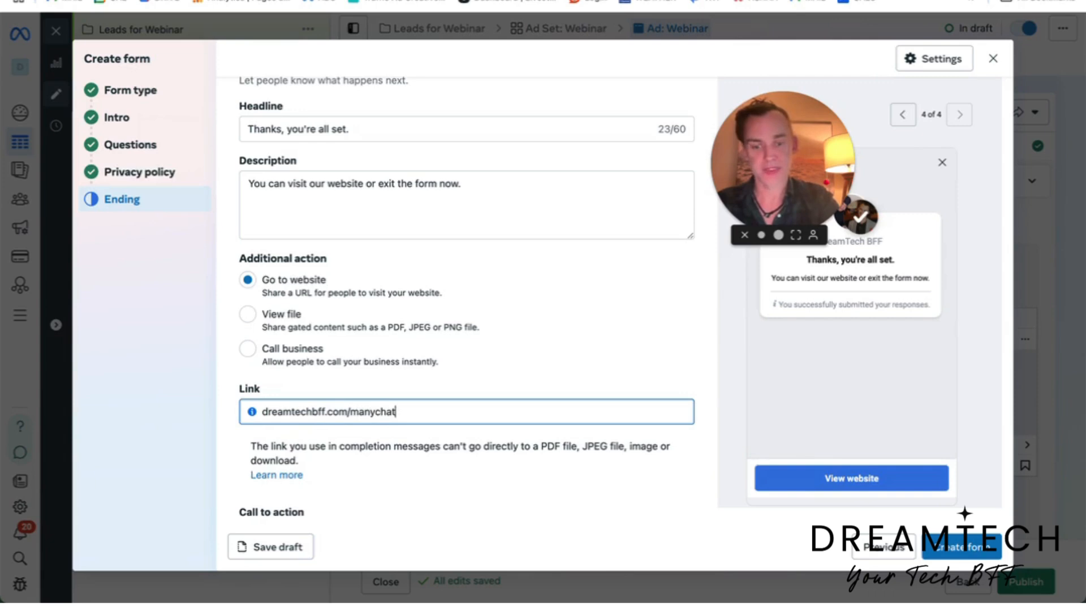
text(magic)
Step: Create the completed instant form and check its entry in the ad's destination section
scroll(516, 366, down, 2)
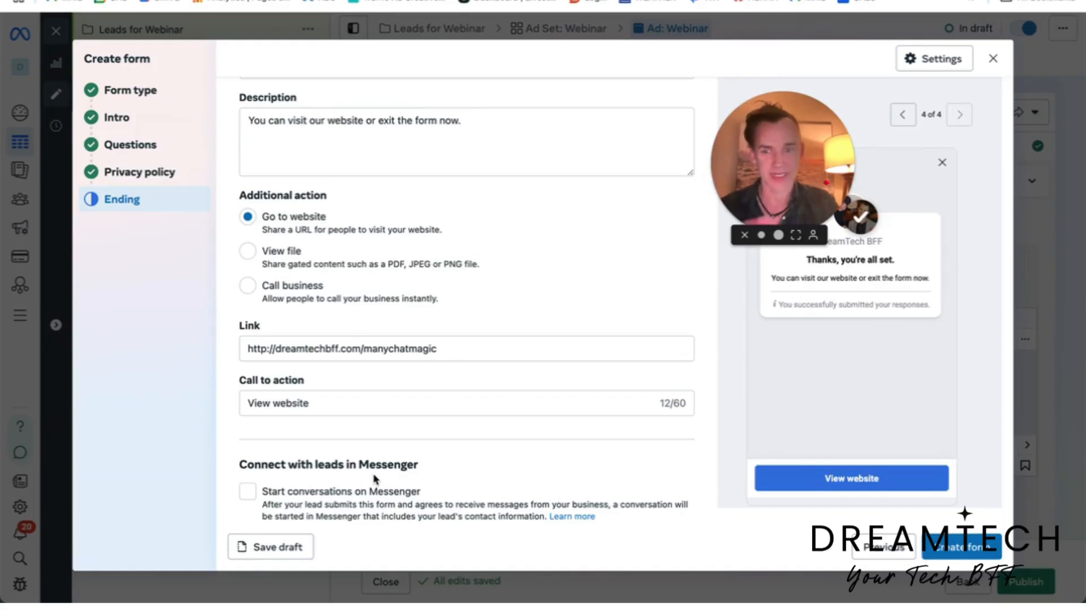
click(951, 544)
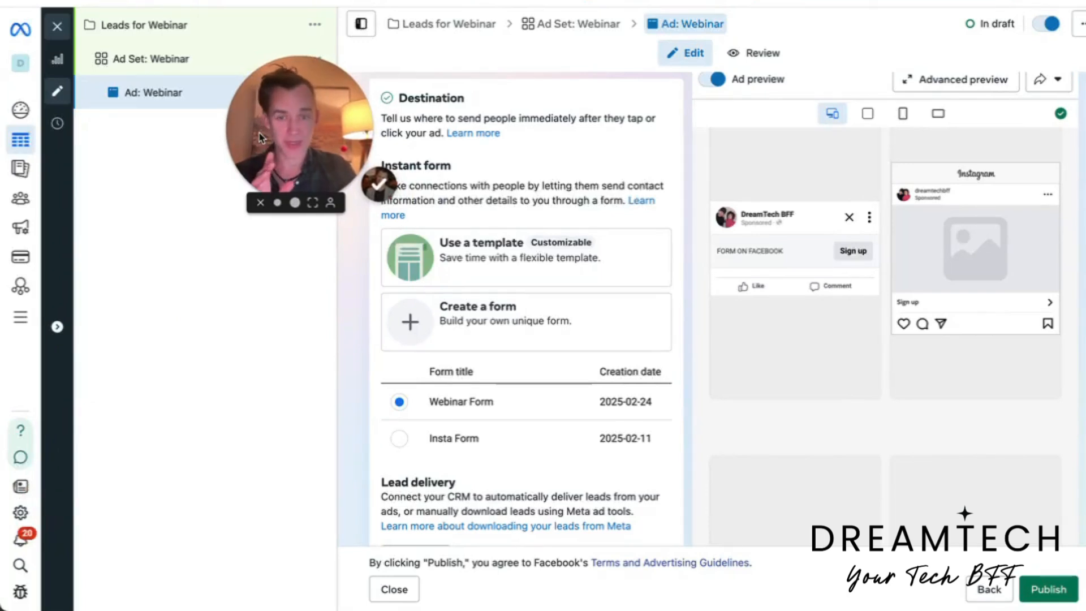
scroll(577, 315, down, 3)
scroll(532, 416, up, 3)
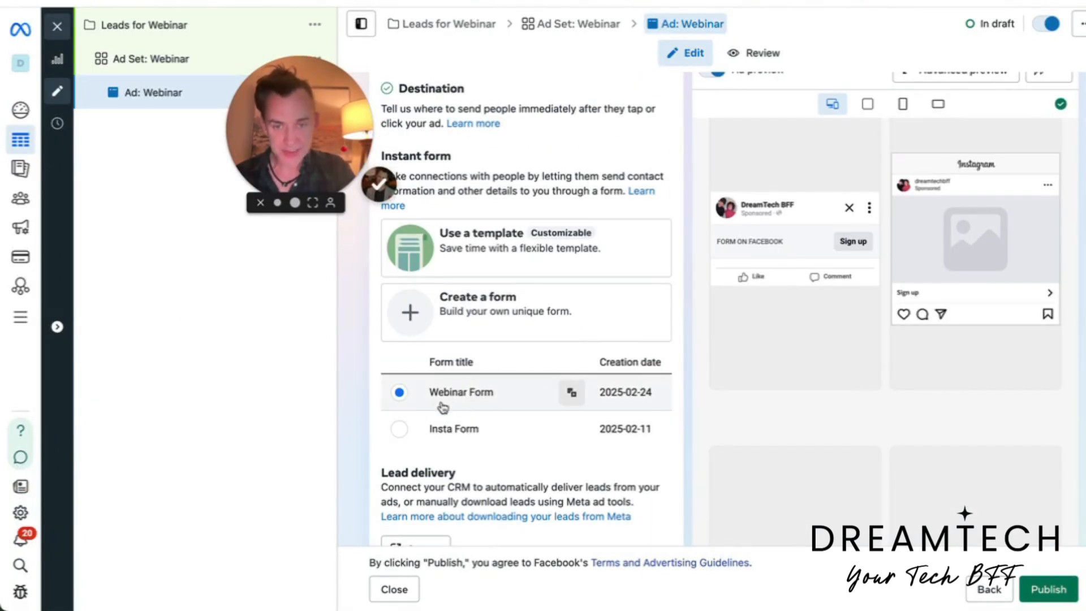
Step: Open a copy of the Webinar Form, look through its preview pages, and close the copy without saving
click(572, 397)
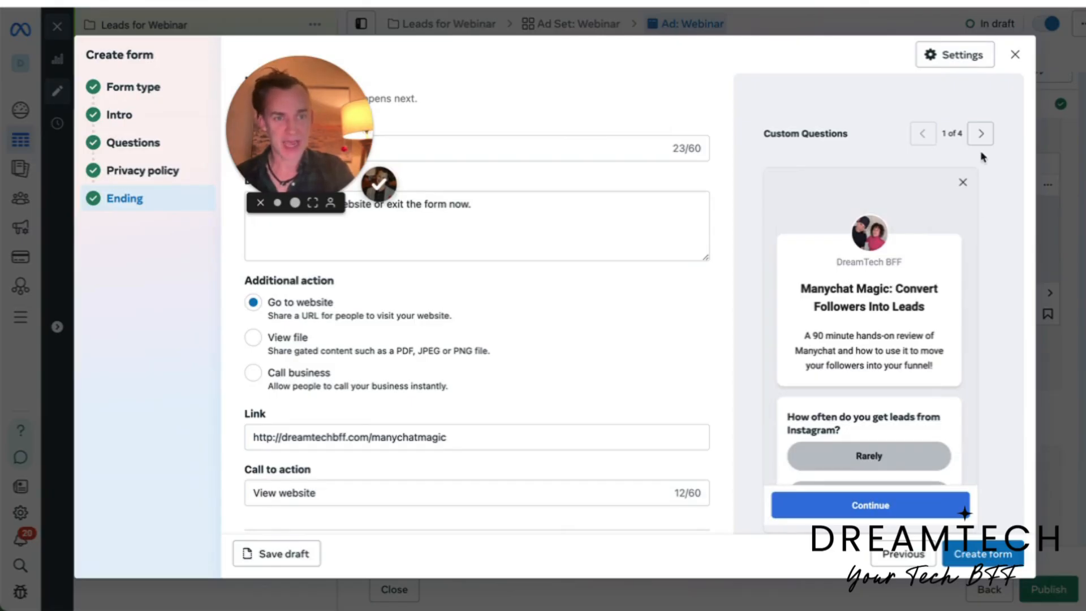
click(981, 133)
click(981, 134)
click(982, 133)
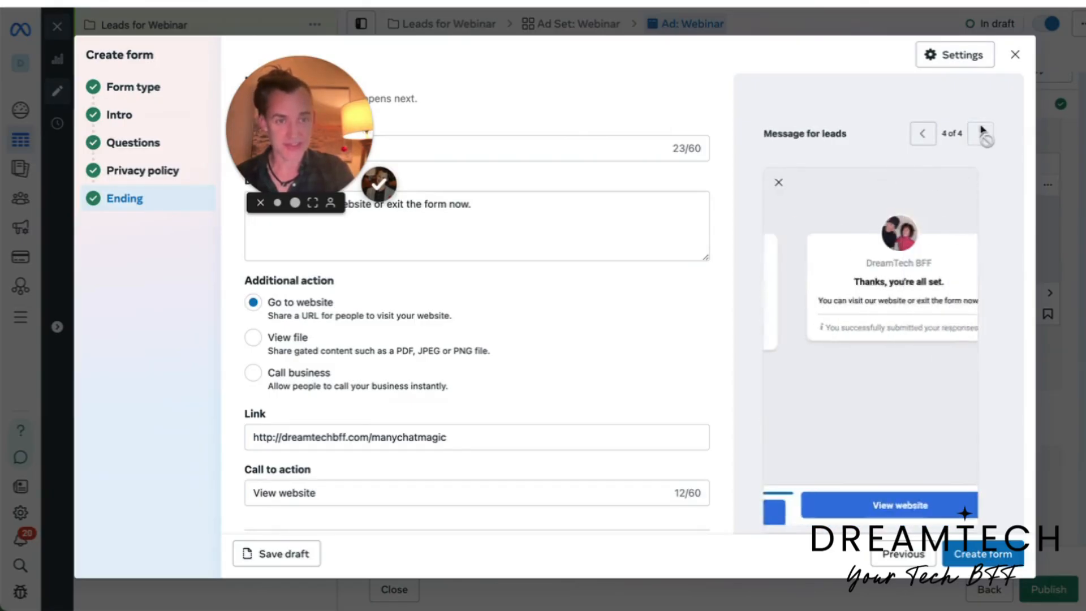
click(920, 133)
click(919, 132)
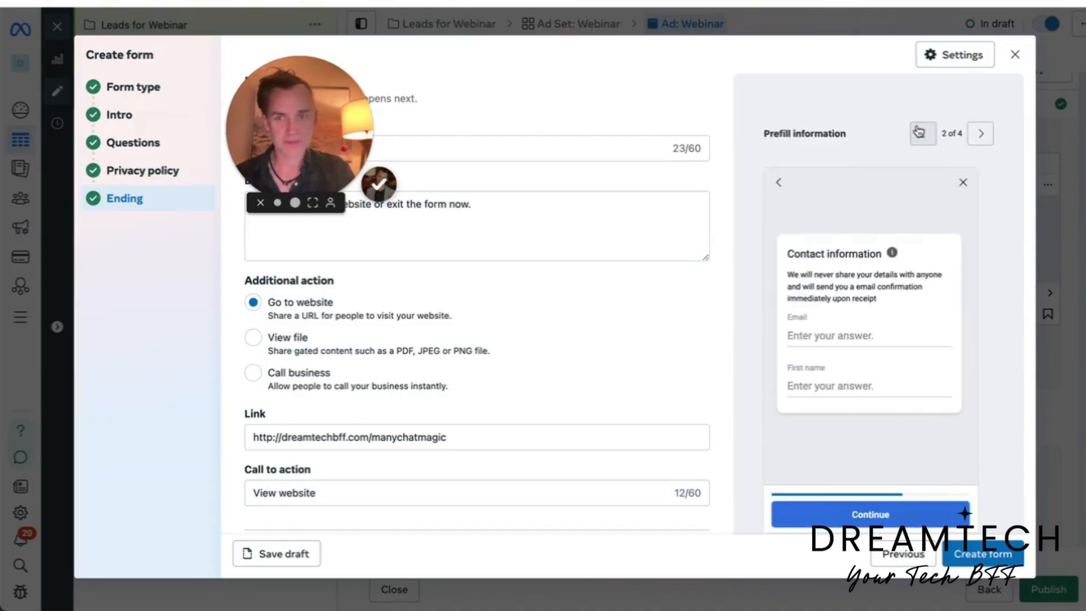
click(1014, 57)
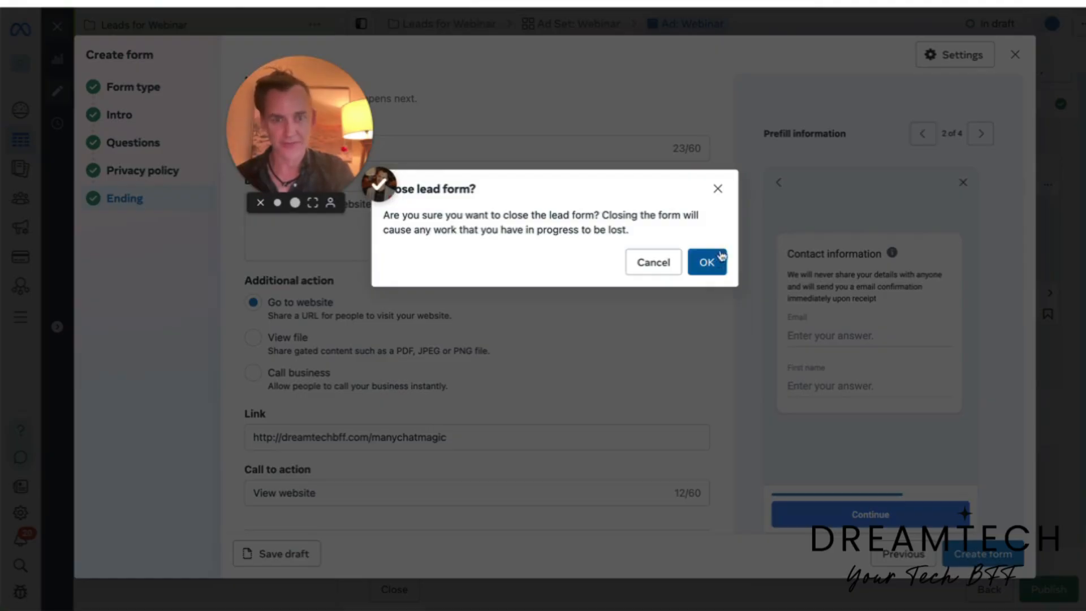
click(713, 262)
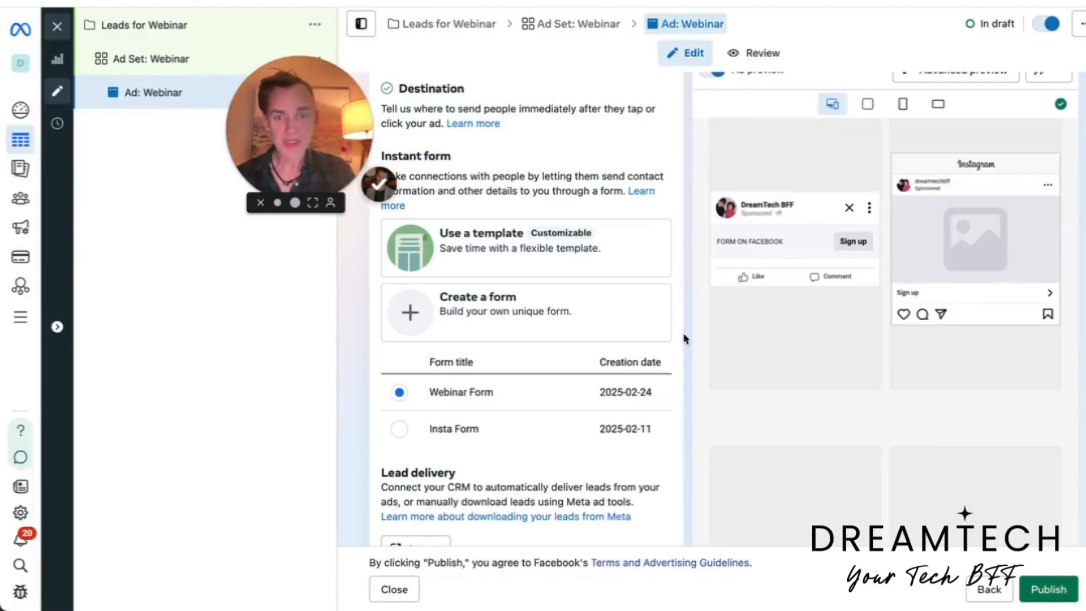
Step: Review the ad's lead delivery, creative, tracking and destination settings
scroll(548, 444, down, 5)
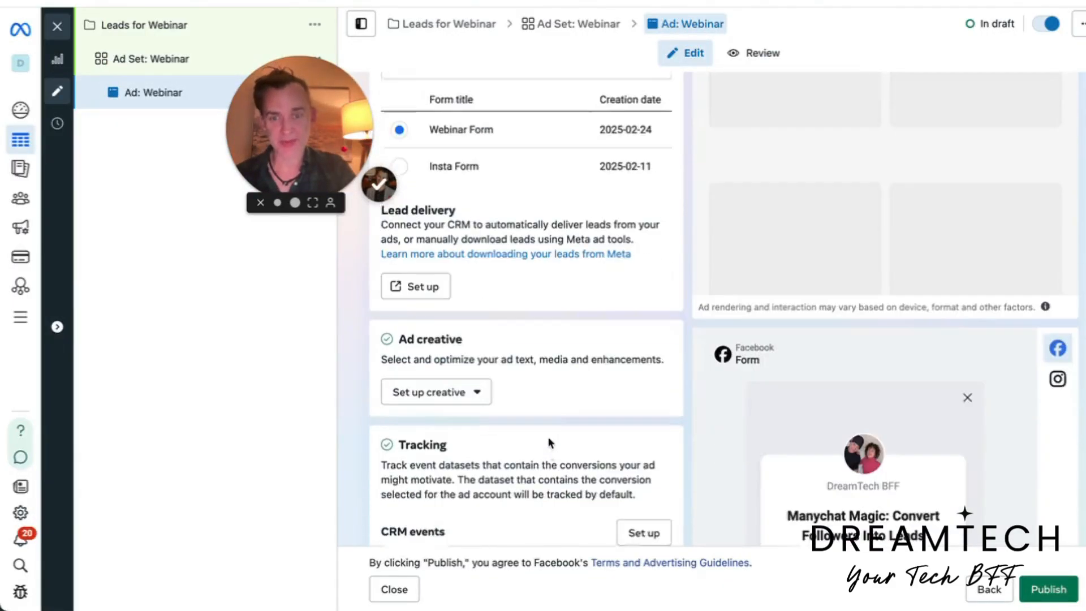
scroll(549, 443, down, 3)
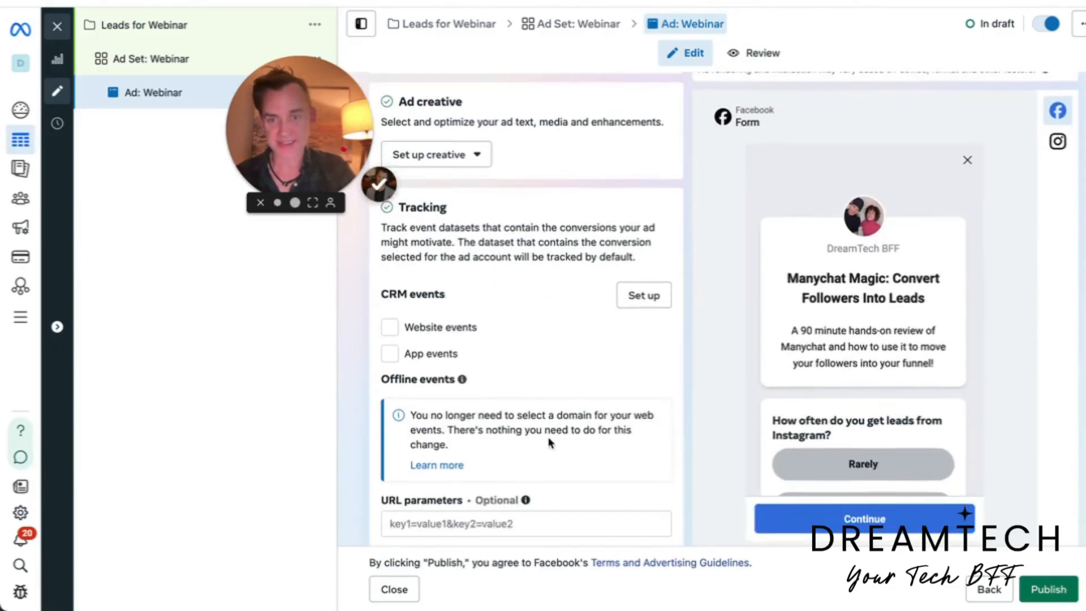
scroll(549, 443, up, 6)
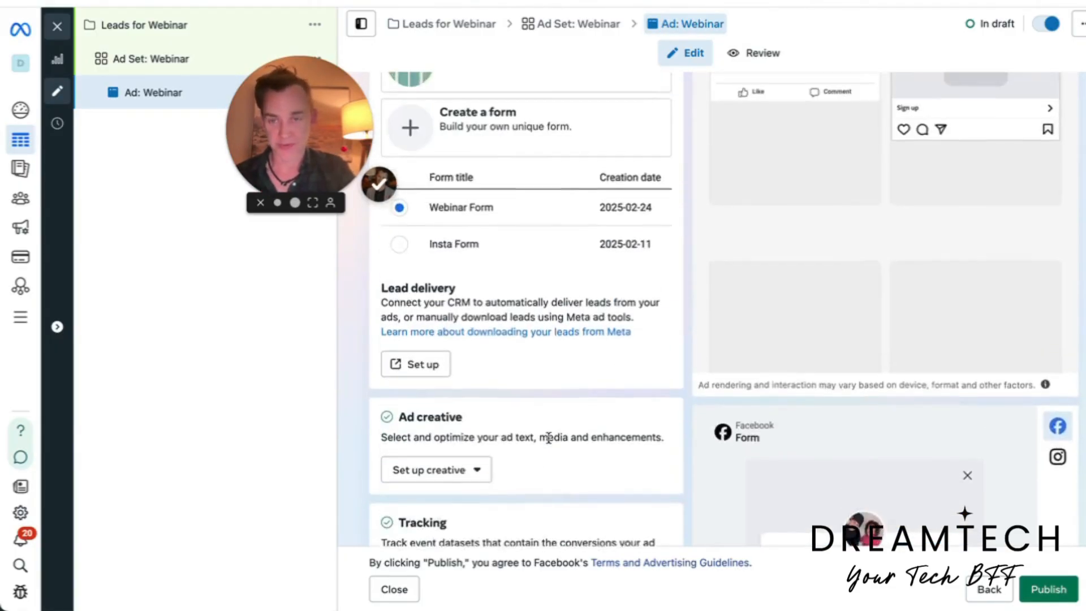
scroll(549, 443, up, 4)
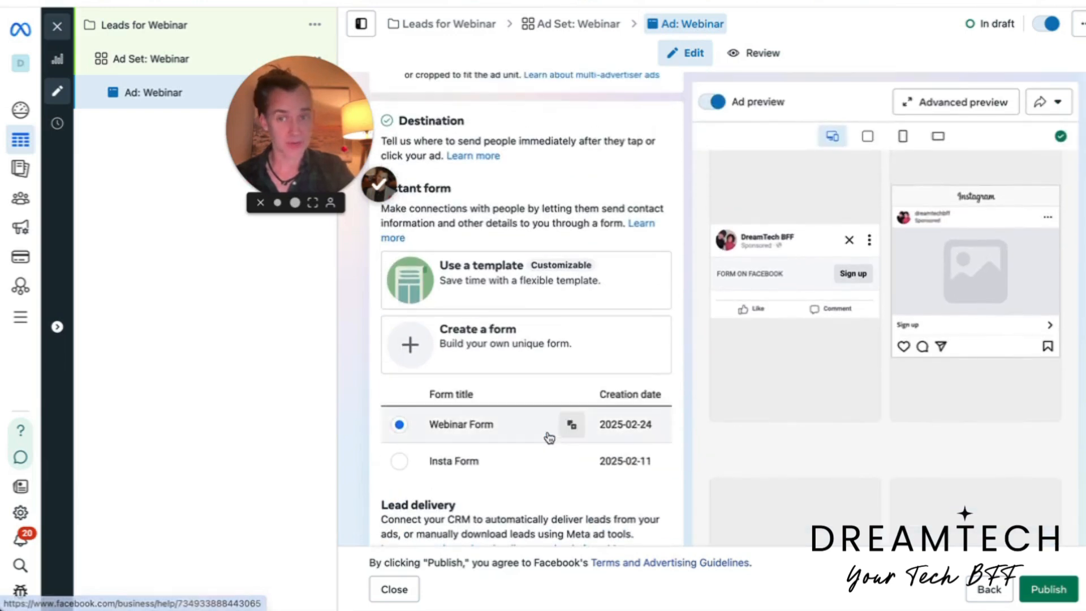
scroll(549, 437, up, 1)
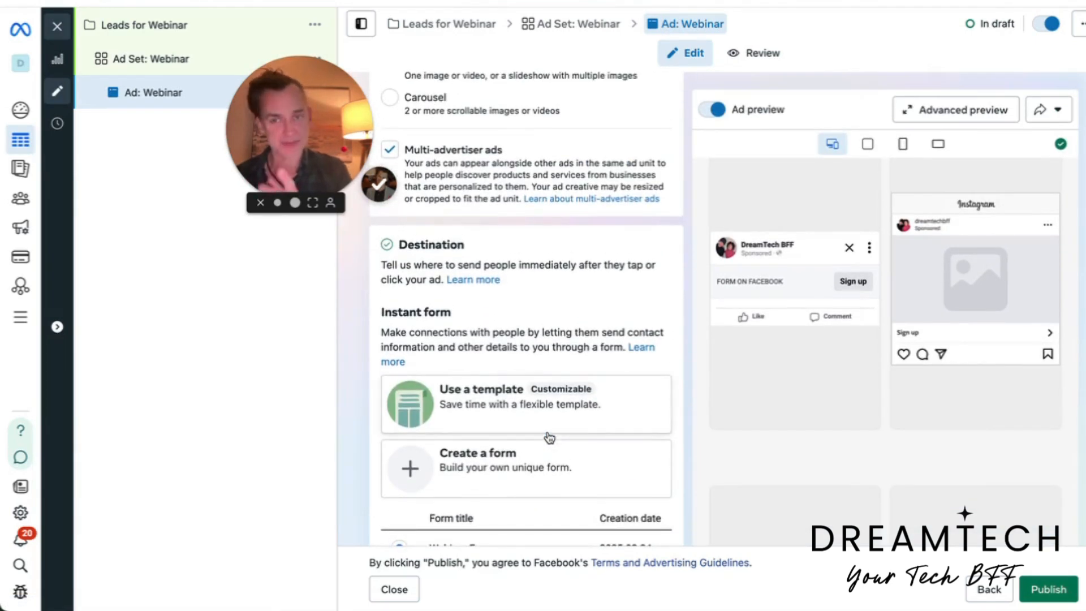